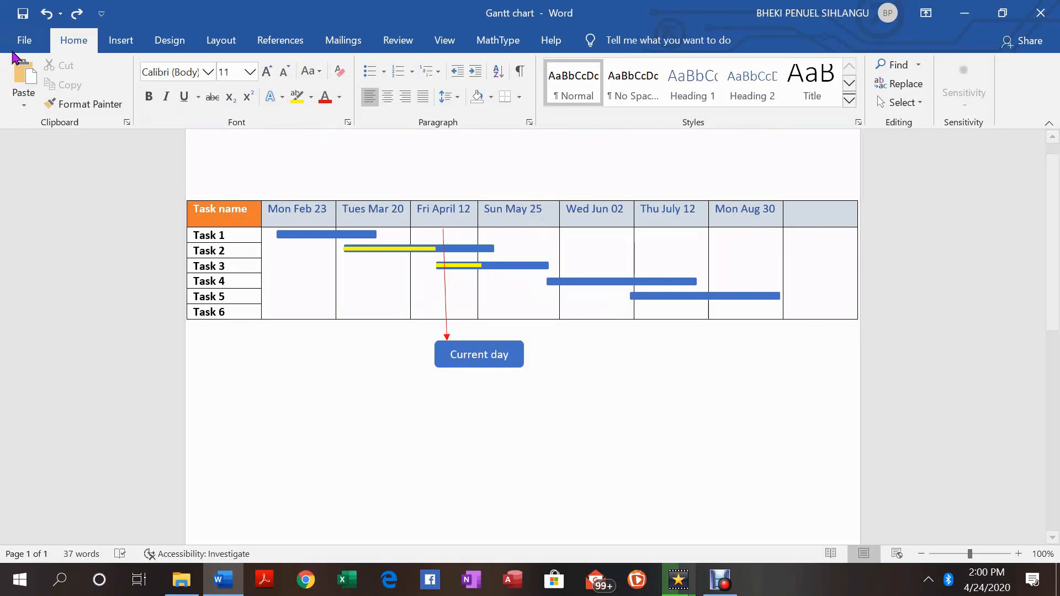
- Create a new blank document
left_click(26, 42)
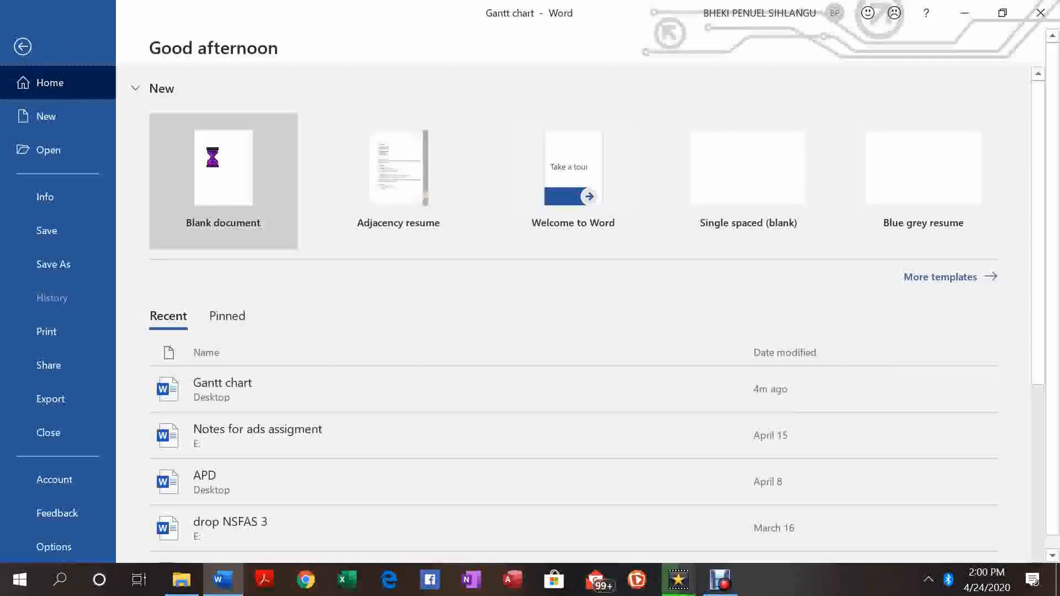
left_click(230, 174)
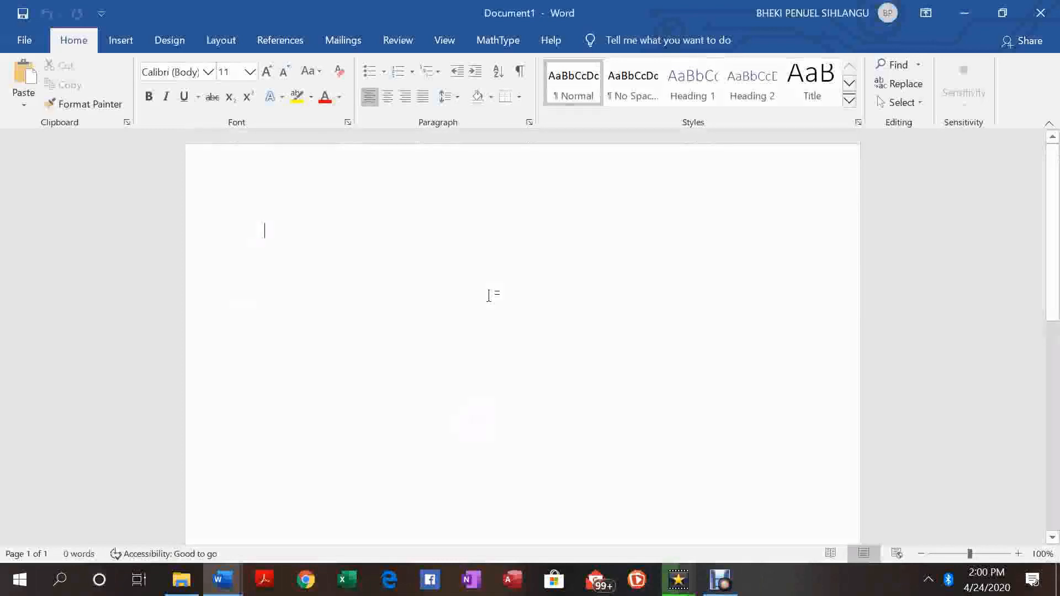
scroll(613, 332, "down", 5)
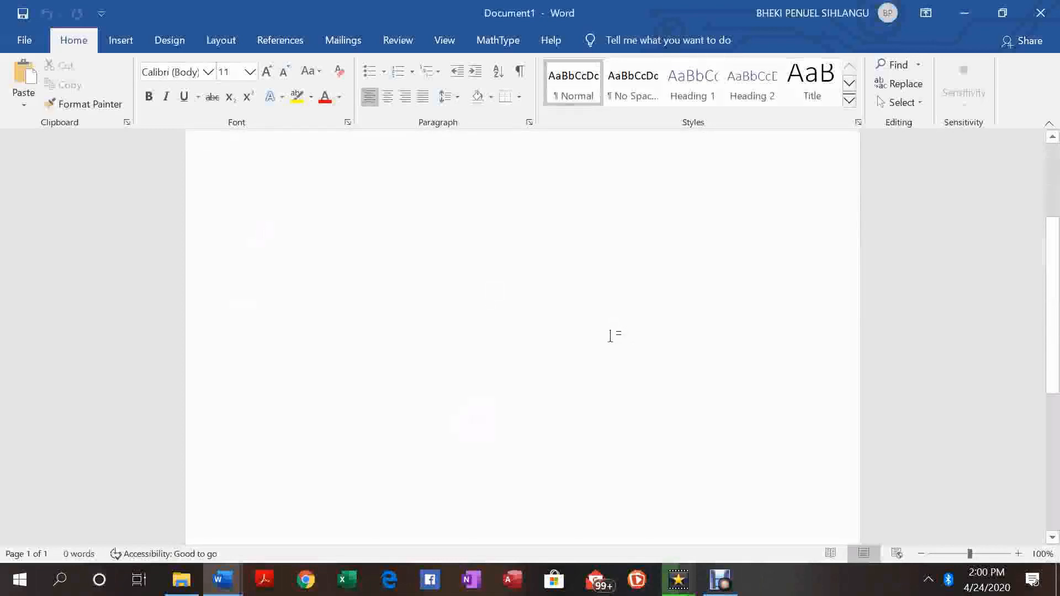
scroll(589, 340, "up", 5)
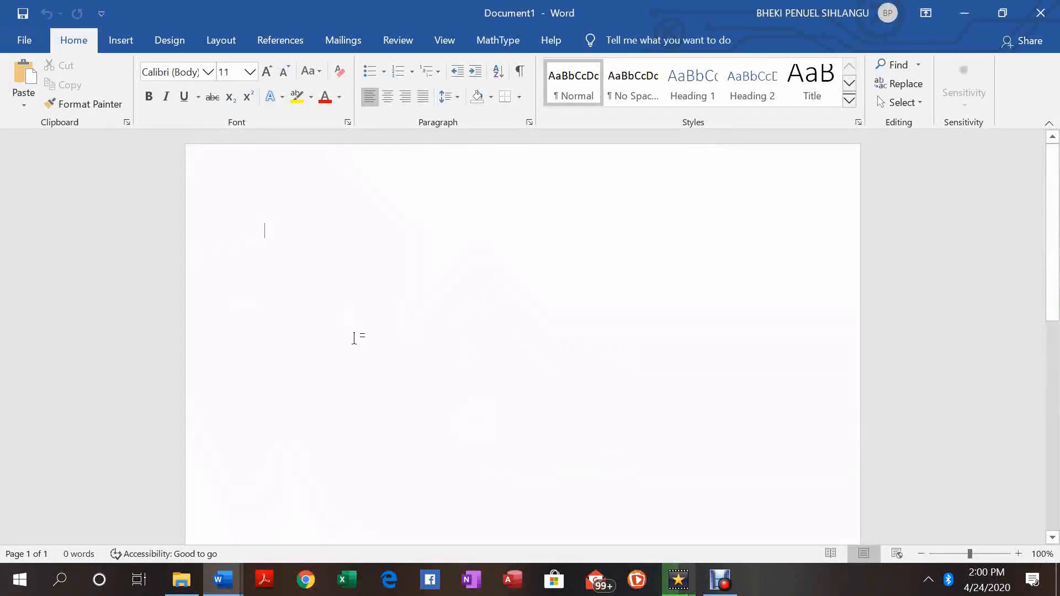
- Insert a table with six columns and four rows and enlarge it toward the page's right edge
left_click(123, 47)
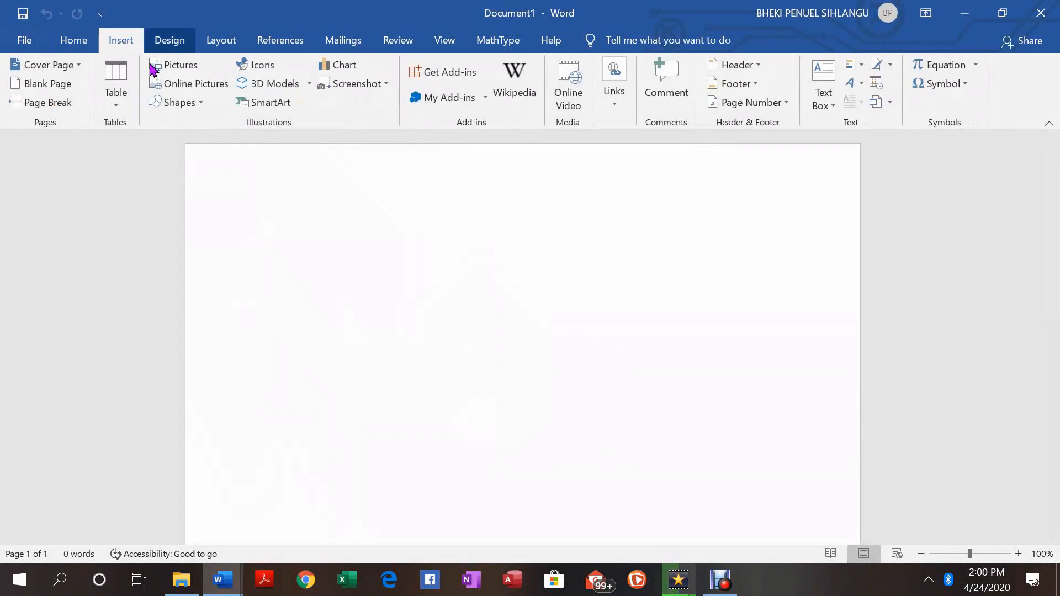
left_click(114, 84)
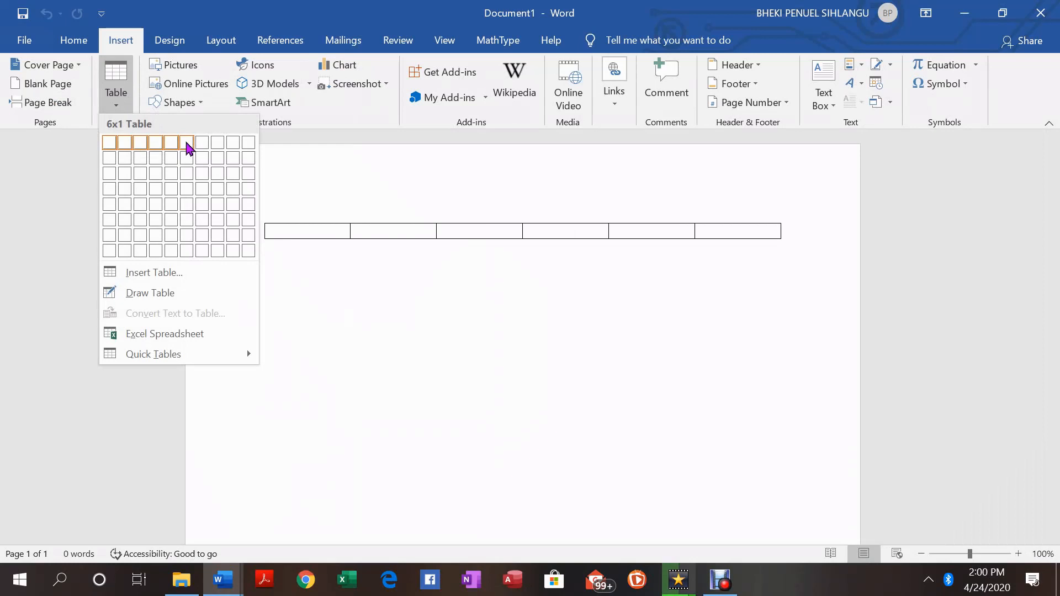
left_click(190, 200)
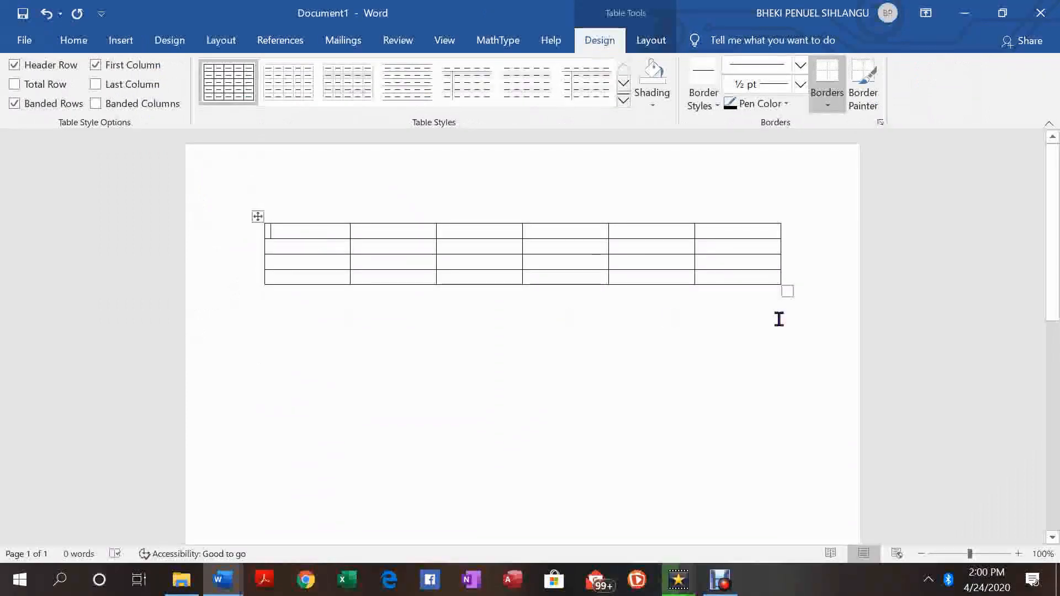
left_click_drag(790, 291, 836, 310)
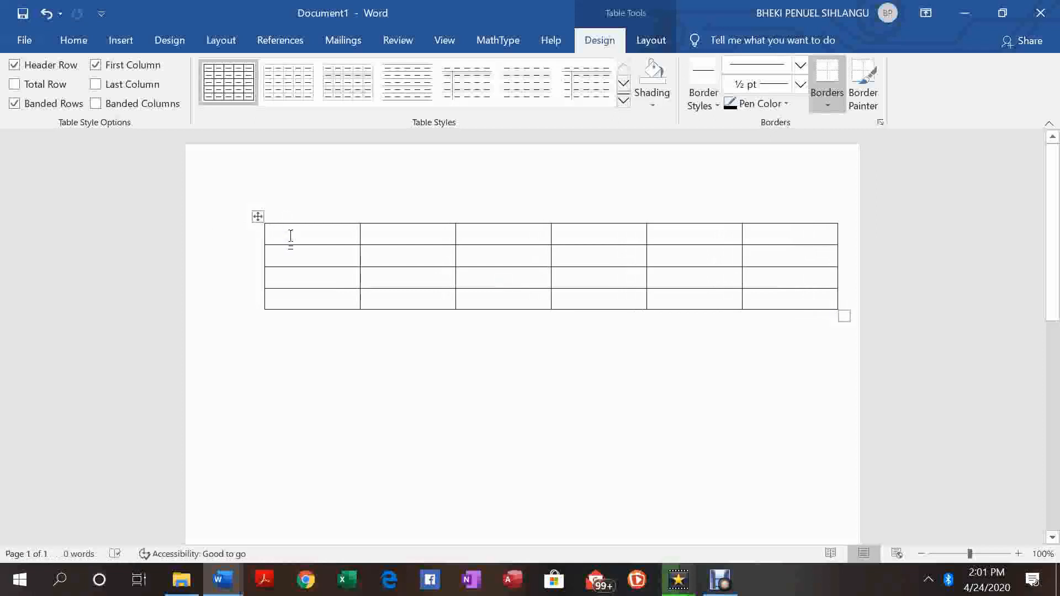
- Fill the table's first column with Task Name, Task 1, Task 2 and Task 3
type("Task")
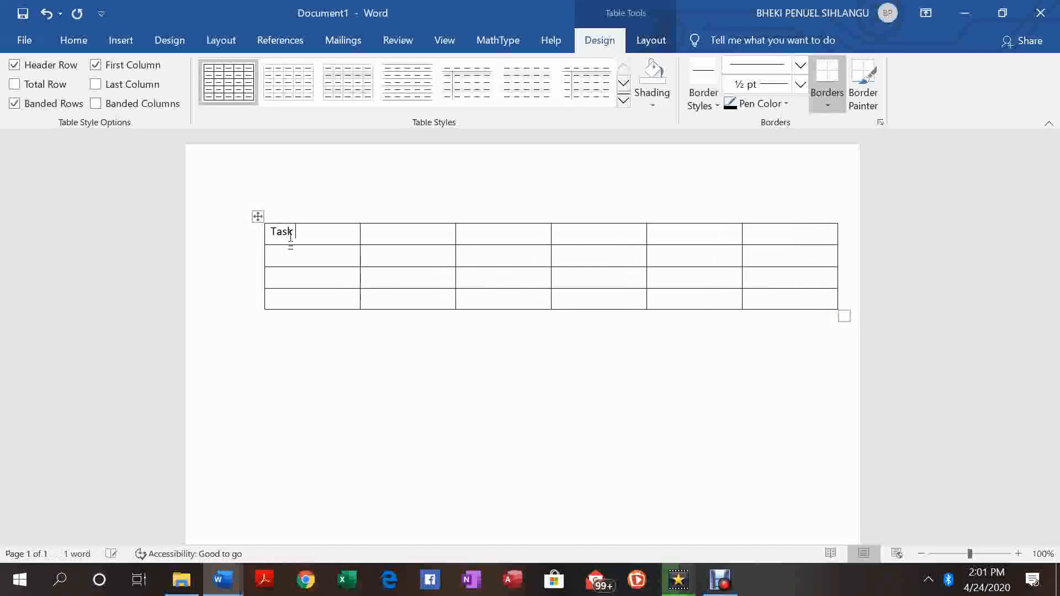
type(" Name")
left_click(278, 257)
type("Task ")
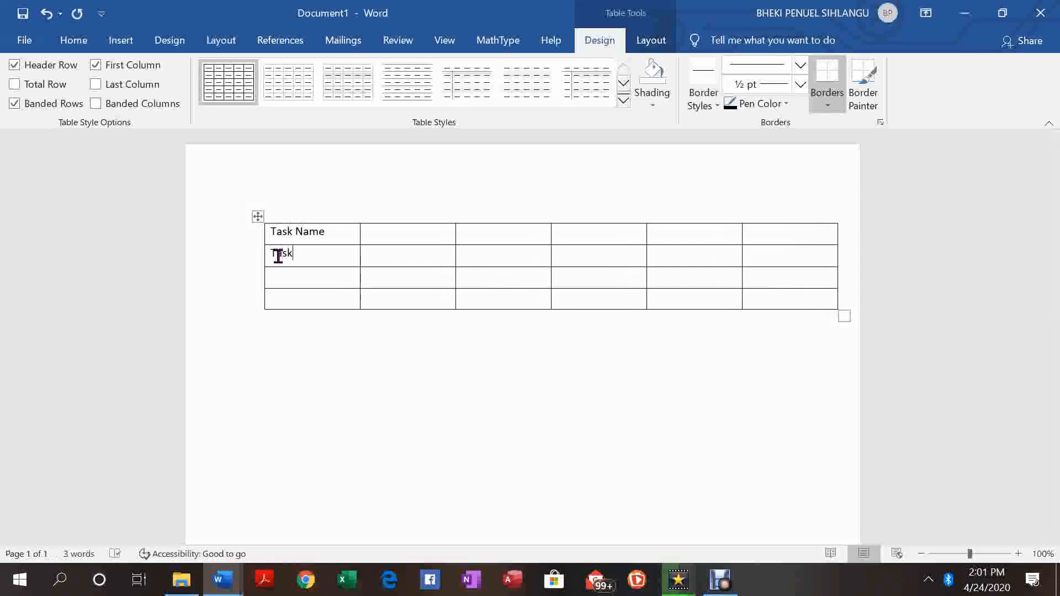
type("1")
left_click(282, 278)
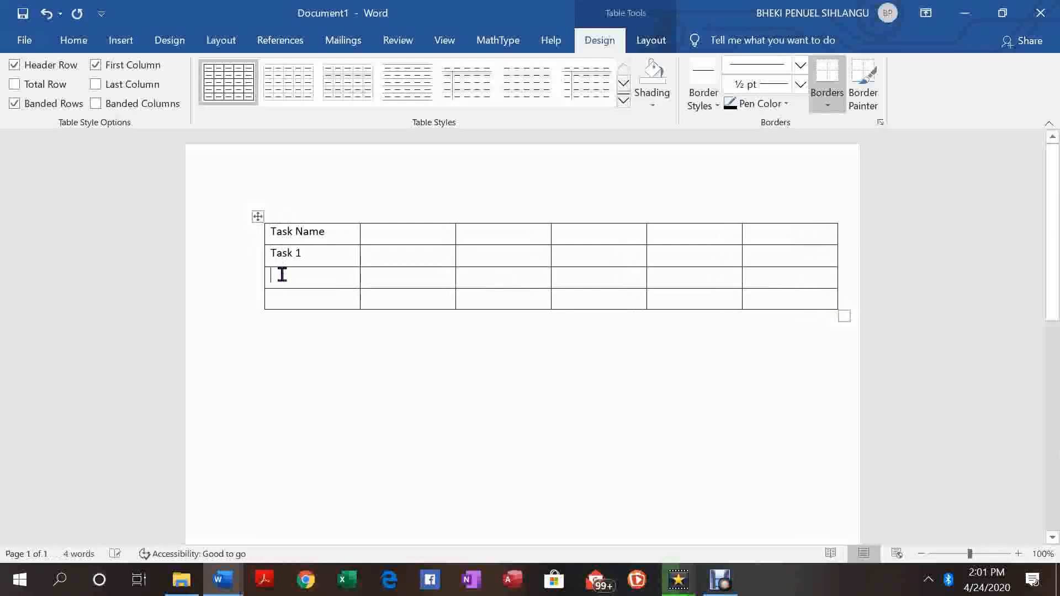
type("Task")
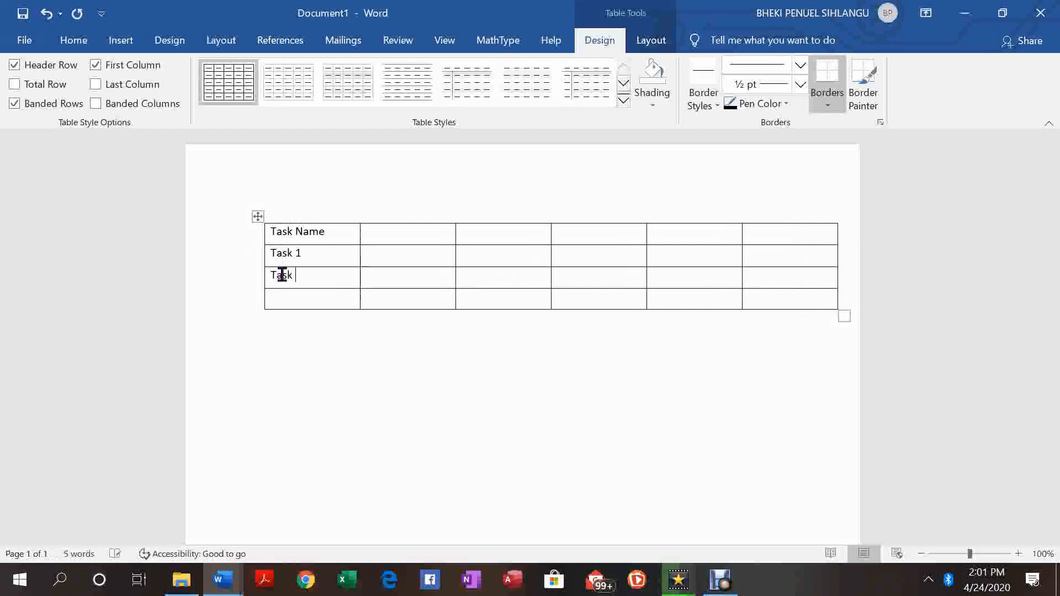
type(" 2")
left_click(285, 299)
type("Task 3")
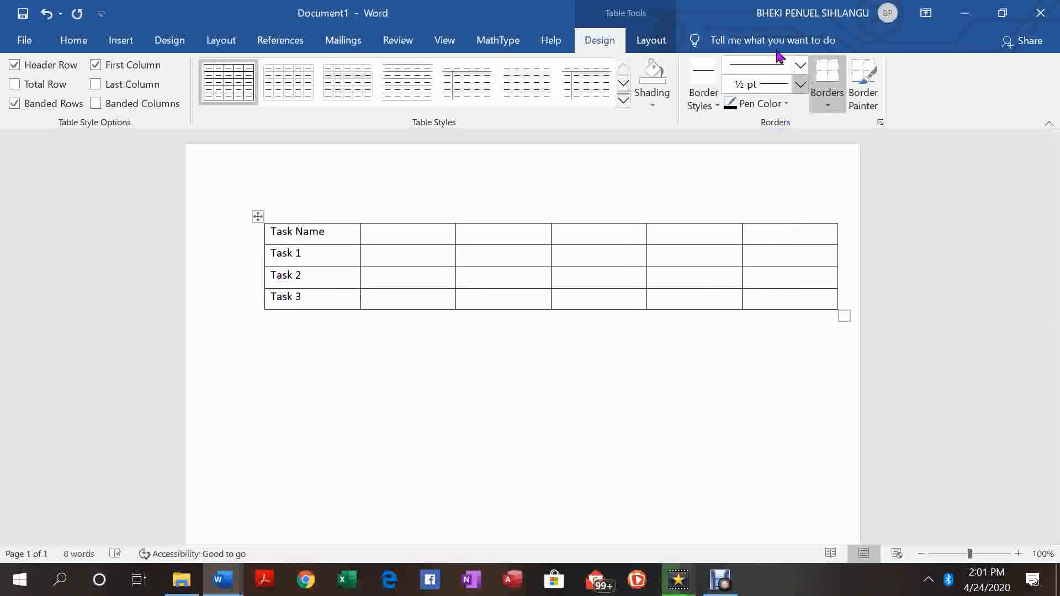
- Enter the dates 16 Jan 2020 and 14 Feb 2020 in the header cells after Task Name
left_click(396, 234)
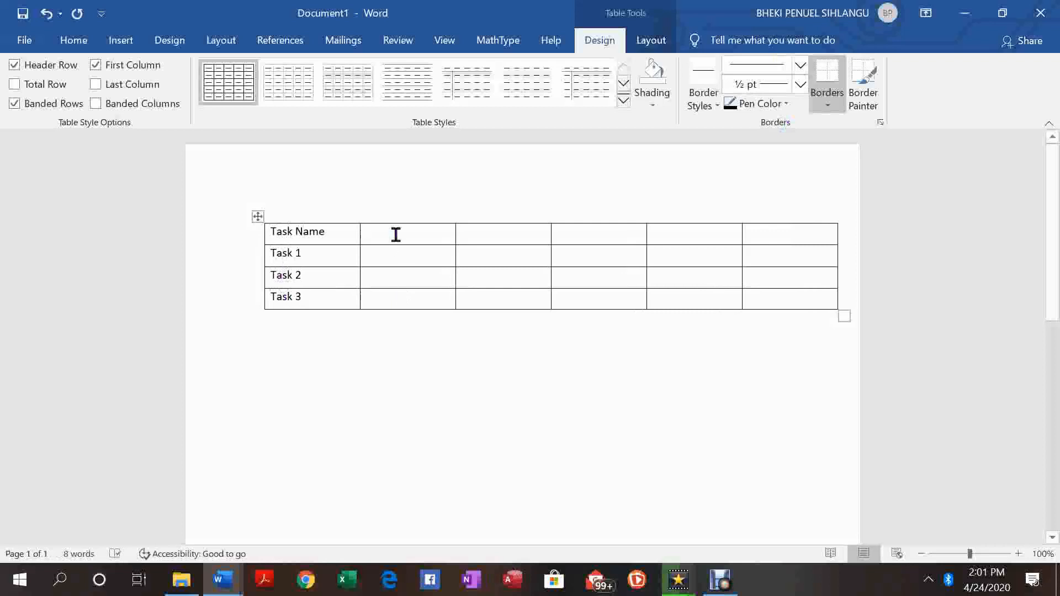
type("1")
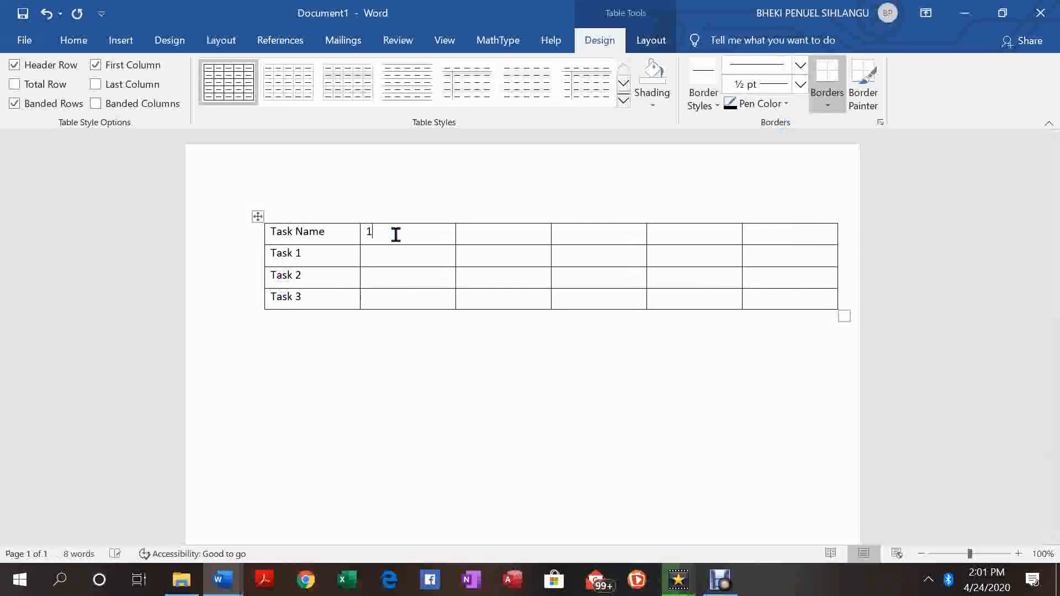
type("6 Jan 2020")
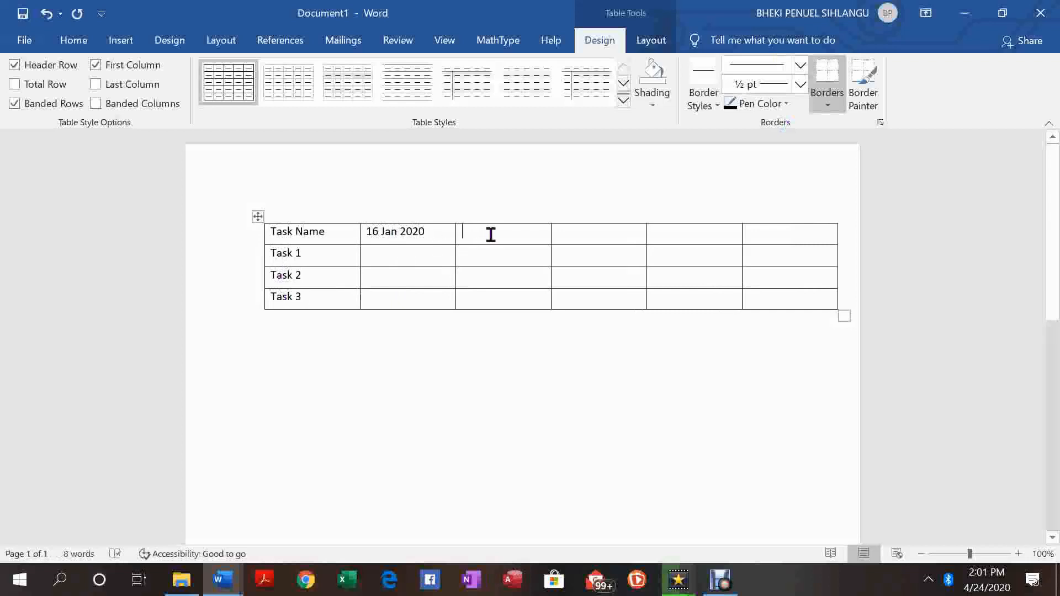
type("14")
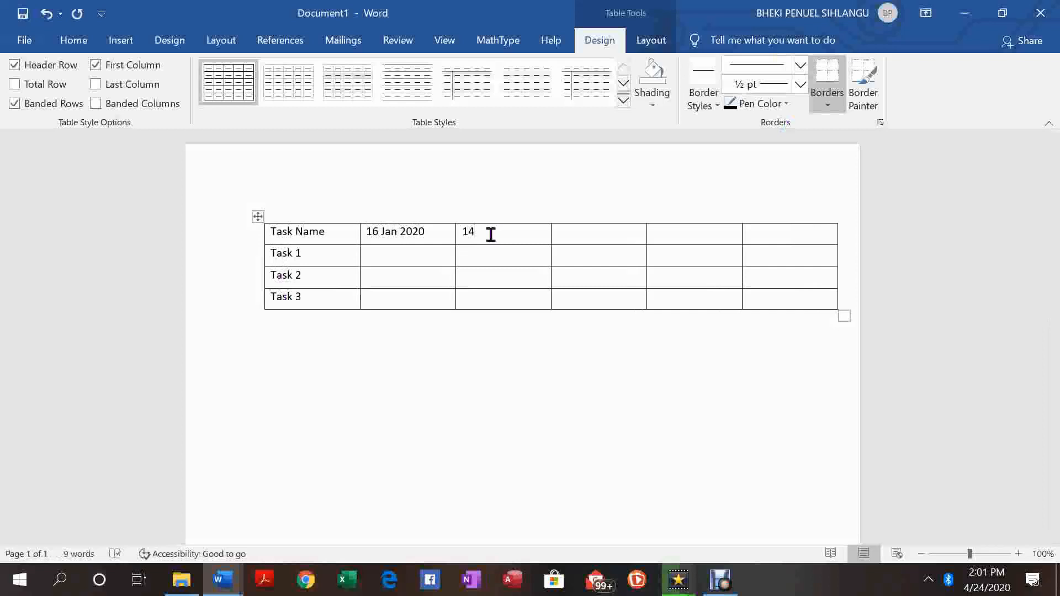
type(" F")
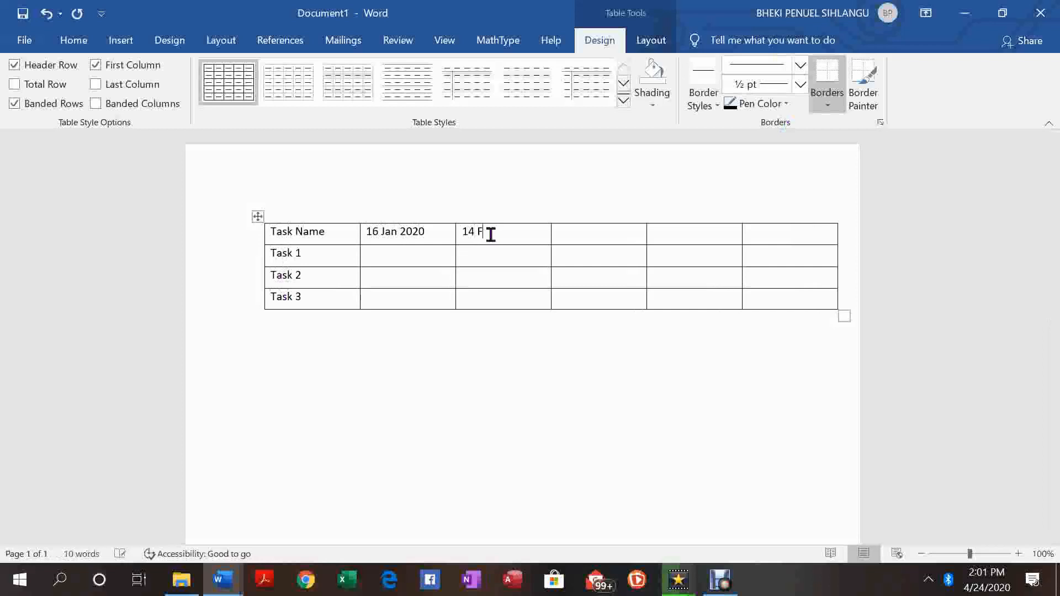
type("eb 2020")
- Complete the header row with the dates 25 Jun 2020, 14 July 2020 and 23 Aug 2020
left_click(590, 234)
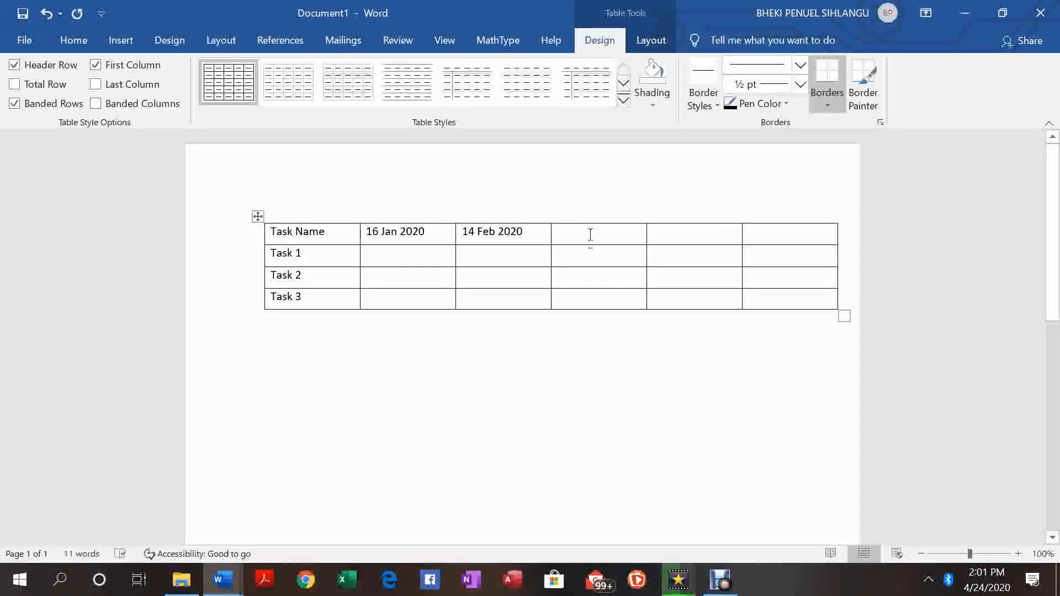
type("Jun")
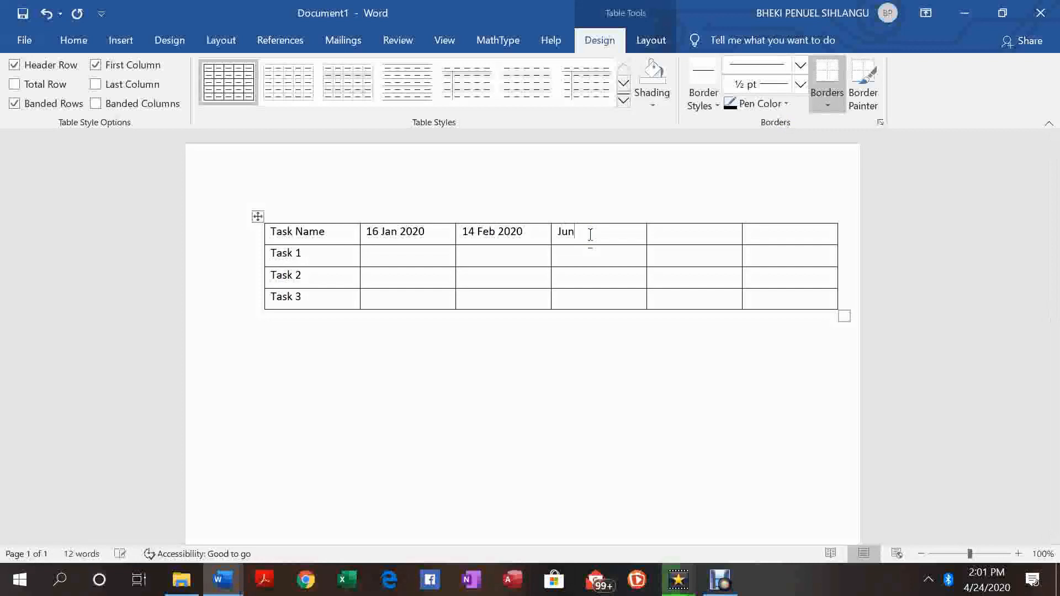
key("BackSpace")
key("BackSpace")
key("BackSpace")
type("25 Jun 2020")
left_click(706, 234)
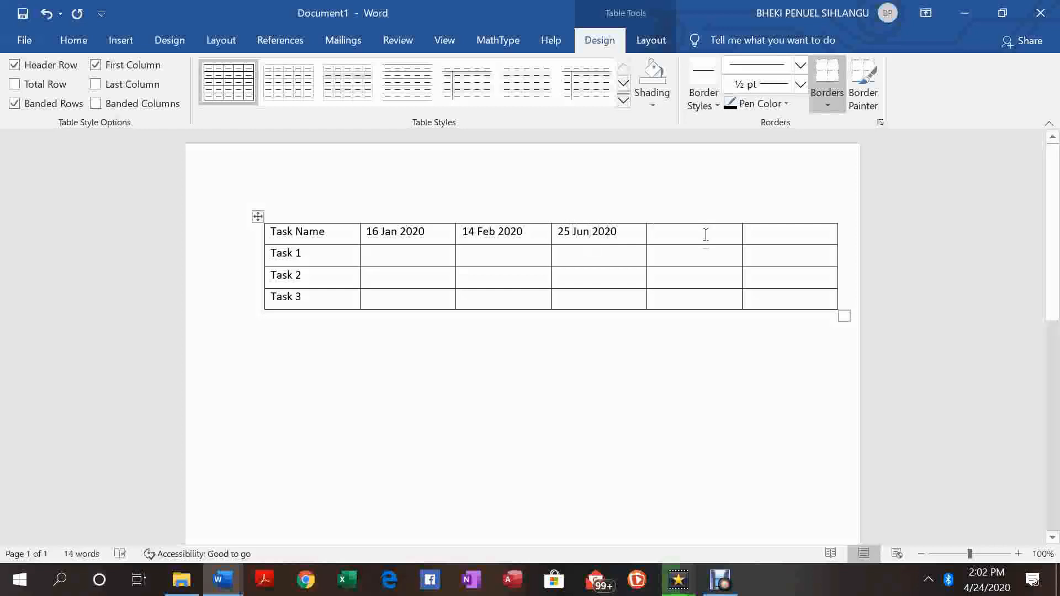
type("14 ")
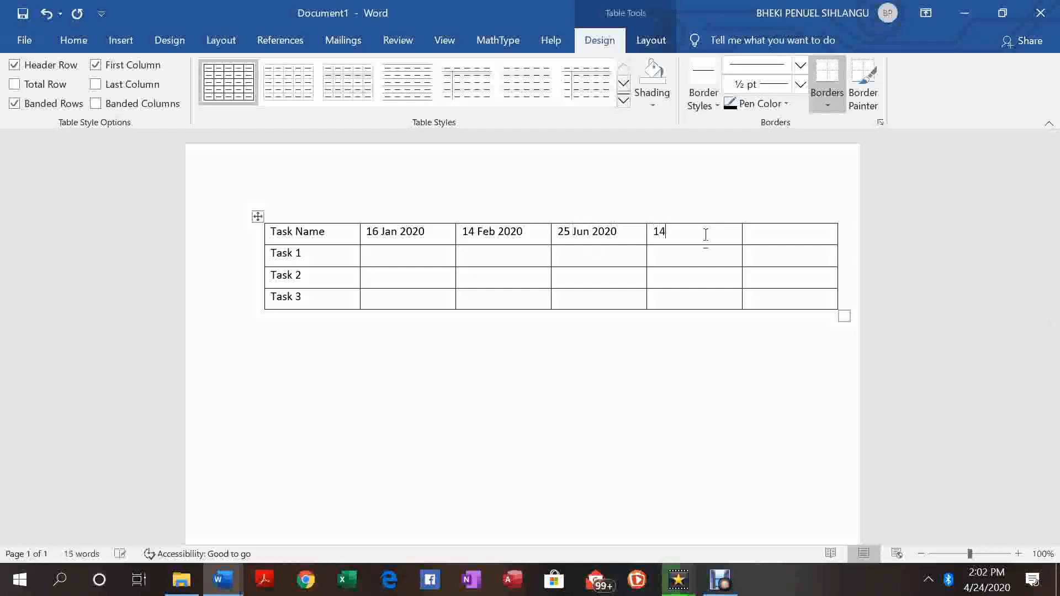
type("July 2020")
left_click(795, 236)
type("23 Aug 2020")
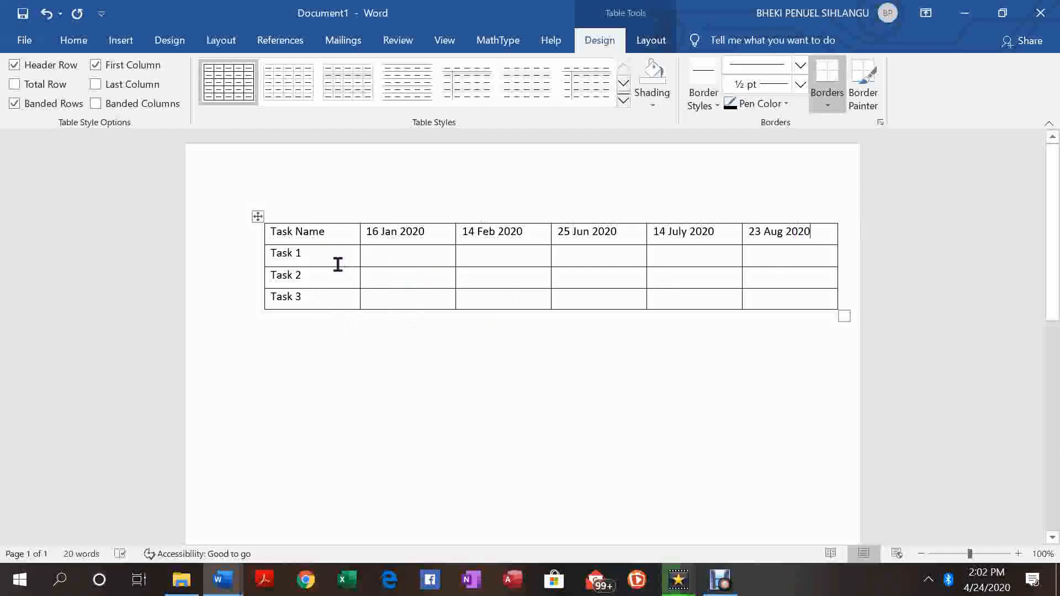
- Enter h, f and f in the Task 1, Task 2 and Task 3 cells under 16 Jan 2020
left_click(398, 258)
type("h")
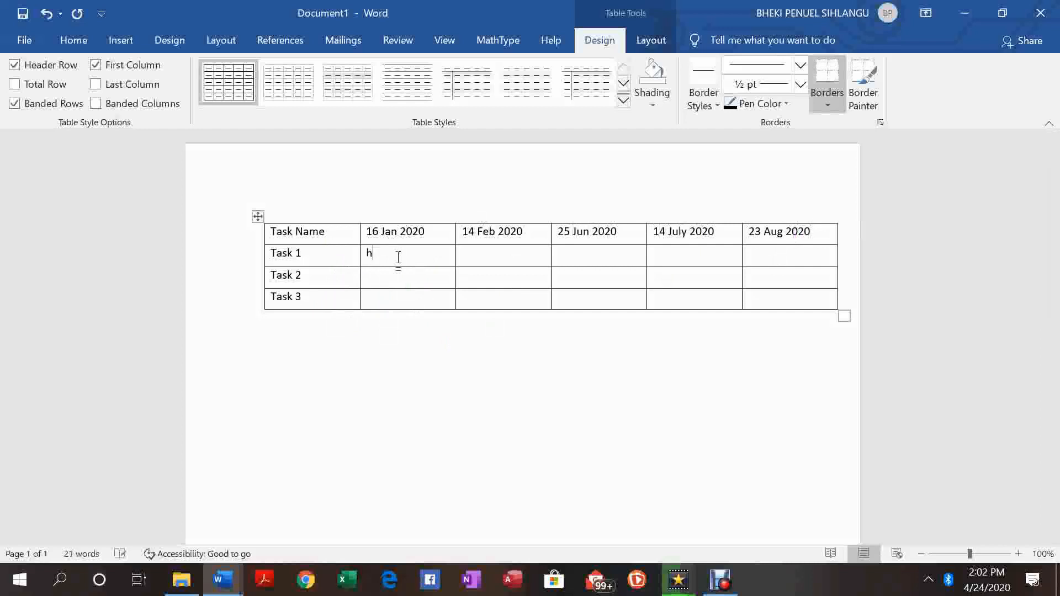
left_click(391, 280)
type("f")
left_click(383, 301)
type("f")
- Try merging the three lettered cells under 16 Jan 2020, and undo the merge
left_click_drag(370, 254, 409, 303)
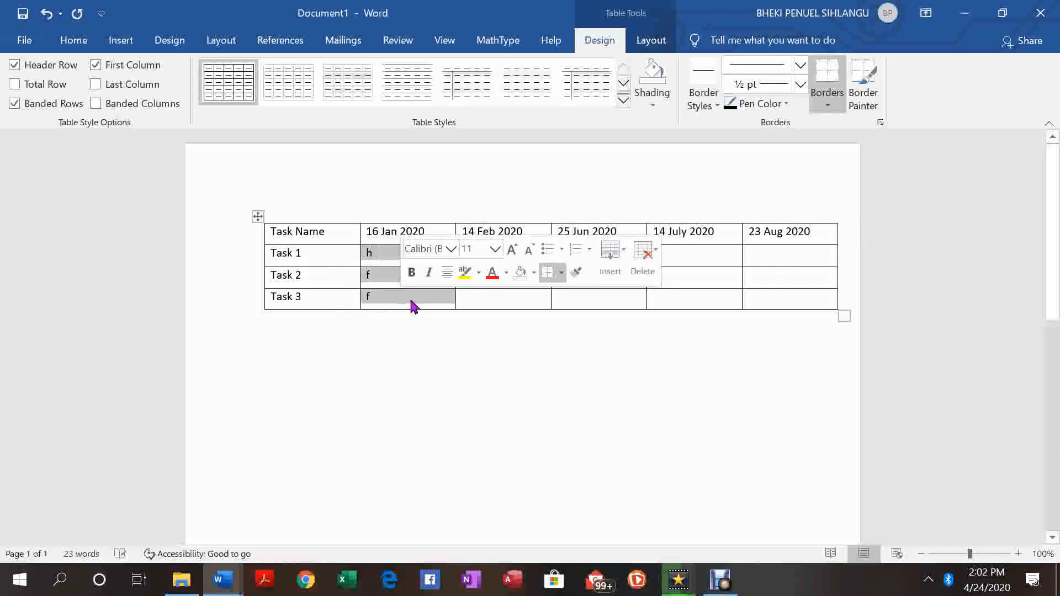
right_click(401, 288)
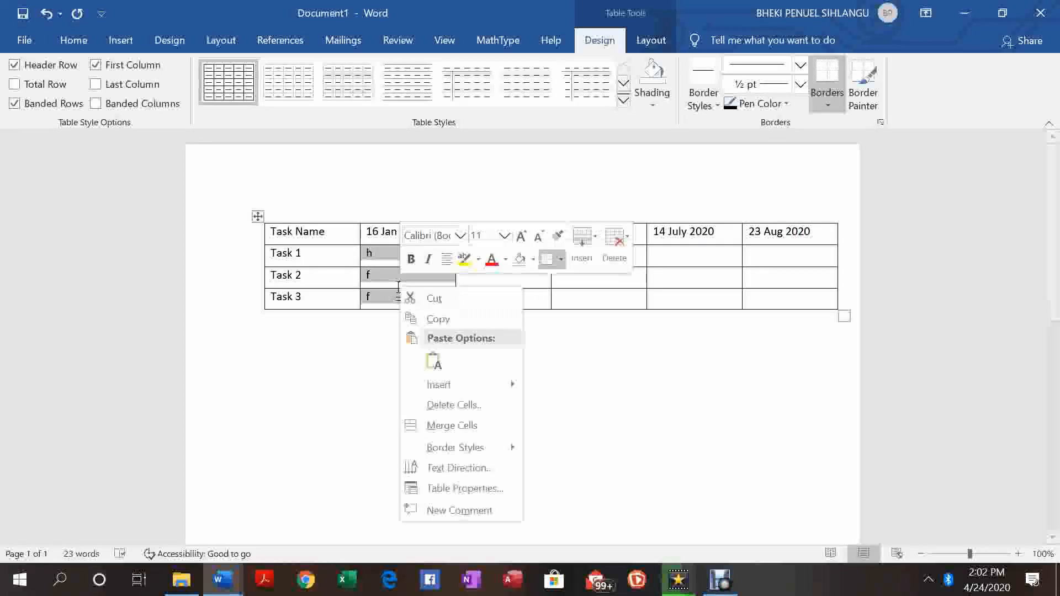
left_click(469, 425)
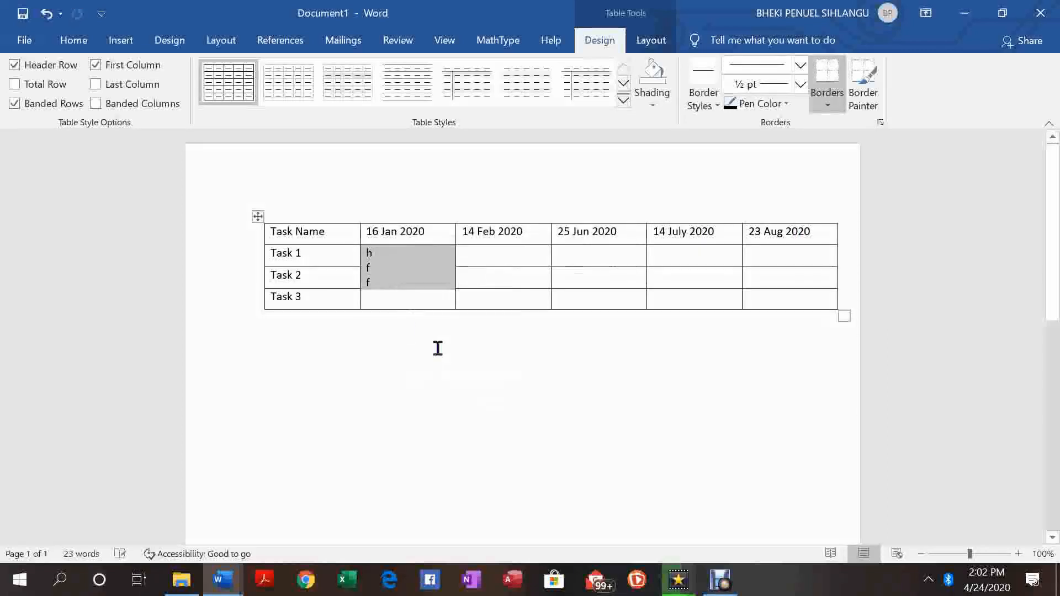
left_click(46, 14)
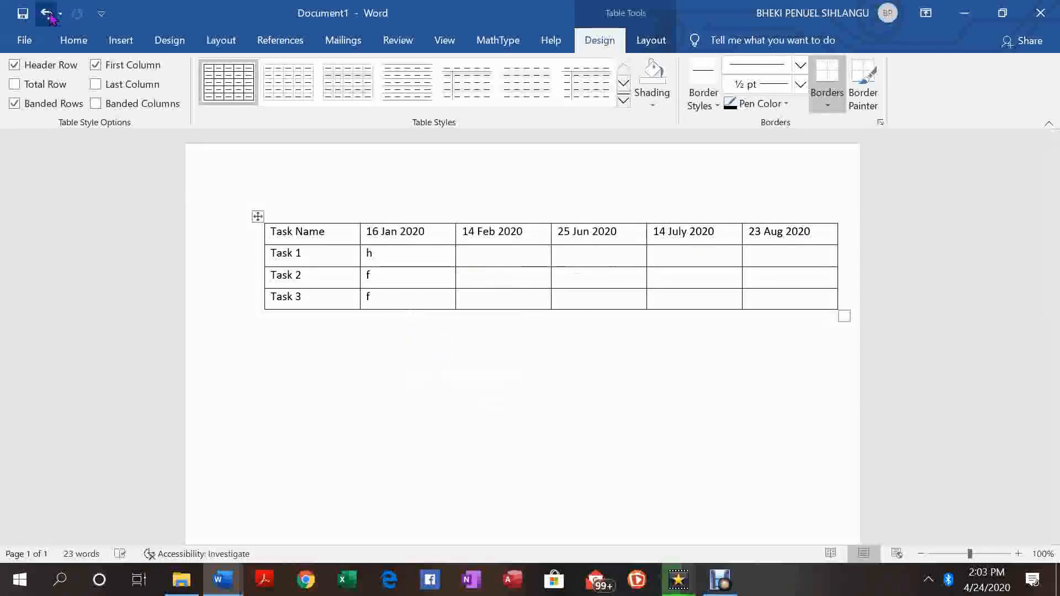
- Merge the three empty task cells under 14 Feb 2020 into one cell
left_click(469, 258)
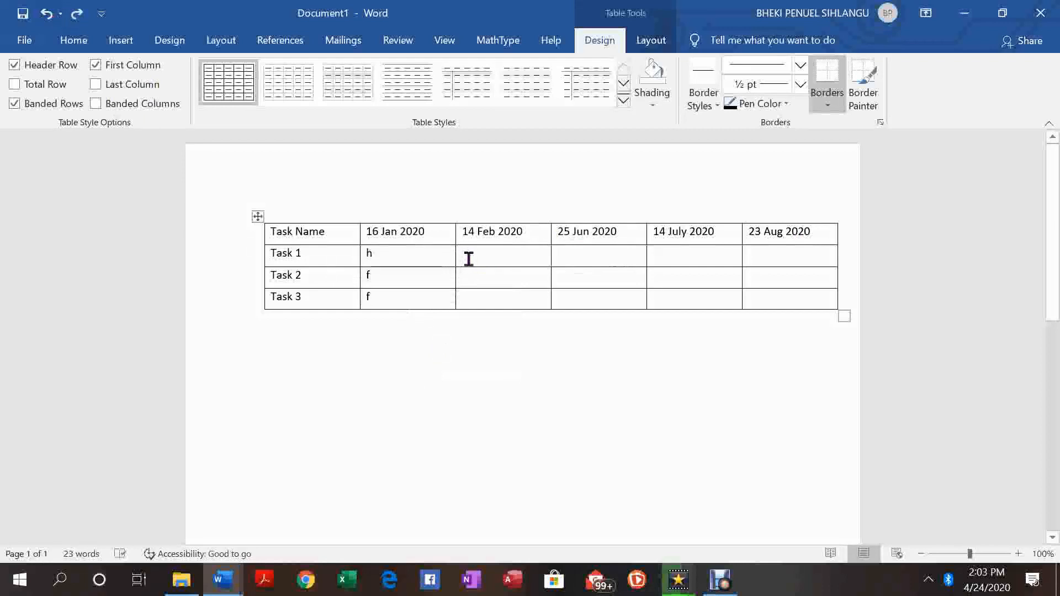
left_click_drag(526, 269, 532, 305)
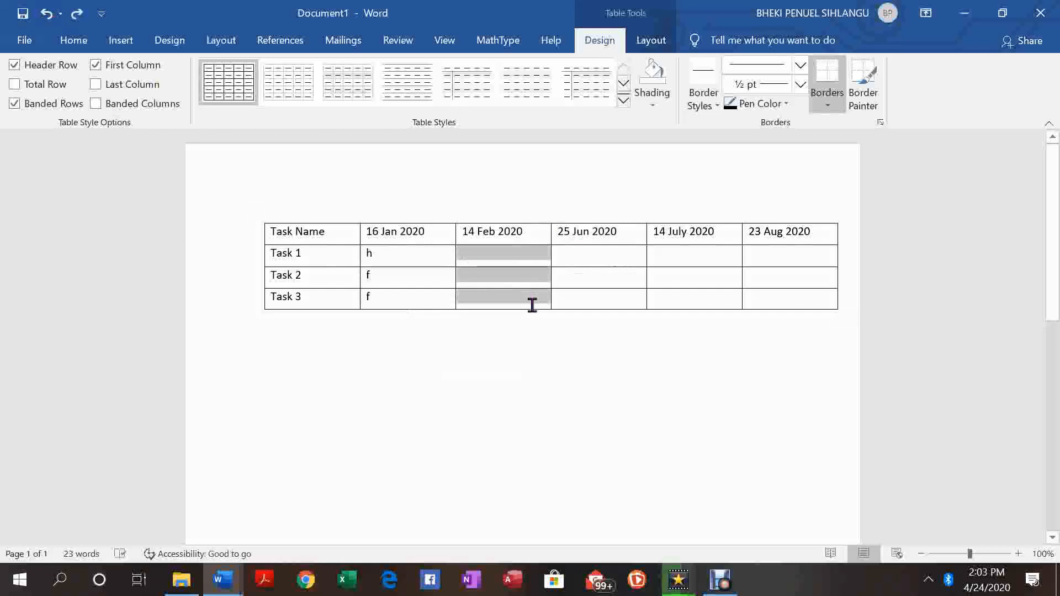
right_click(505, 276)
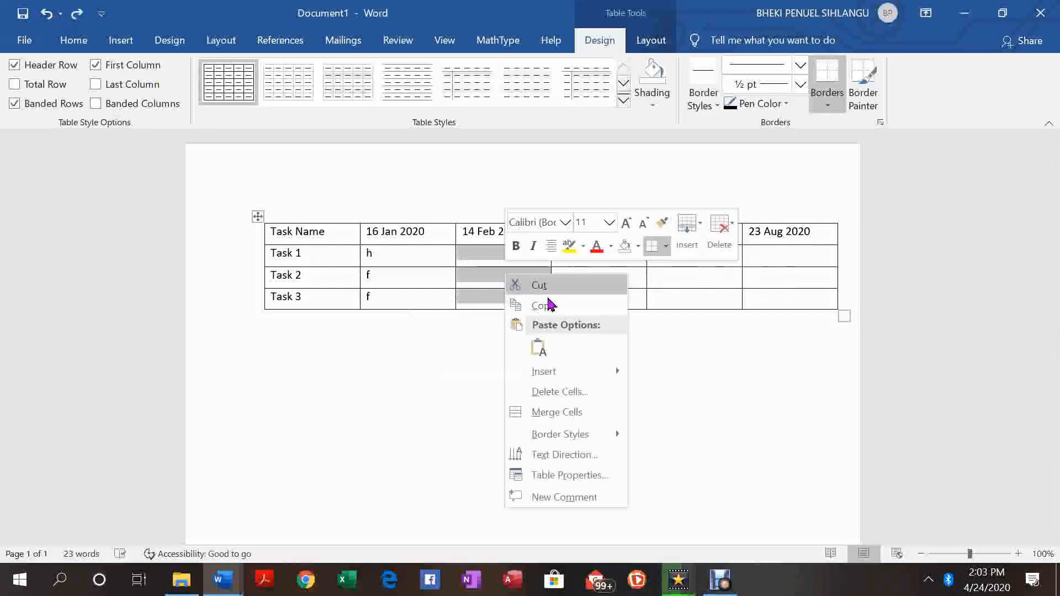
left_click(544, 412)
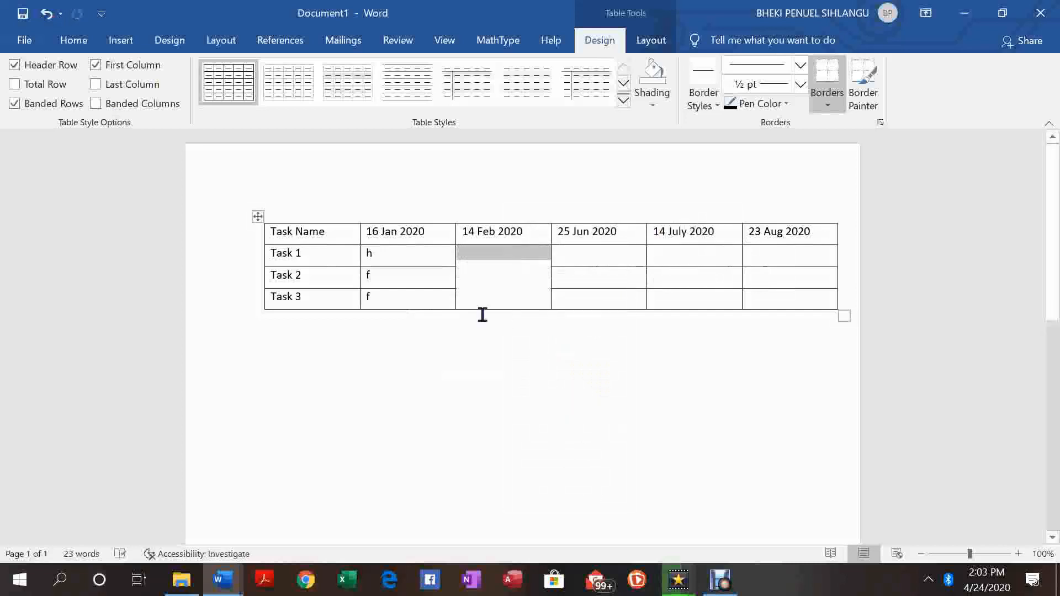
- Merge the Task 1 to Task 3 cells under 16 Jan 2020 into one cell
left_click_drag(372, 254, 445, 304)
right_click(432, 290)
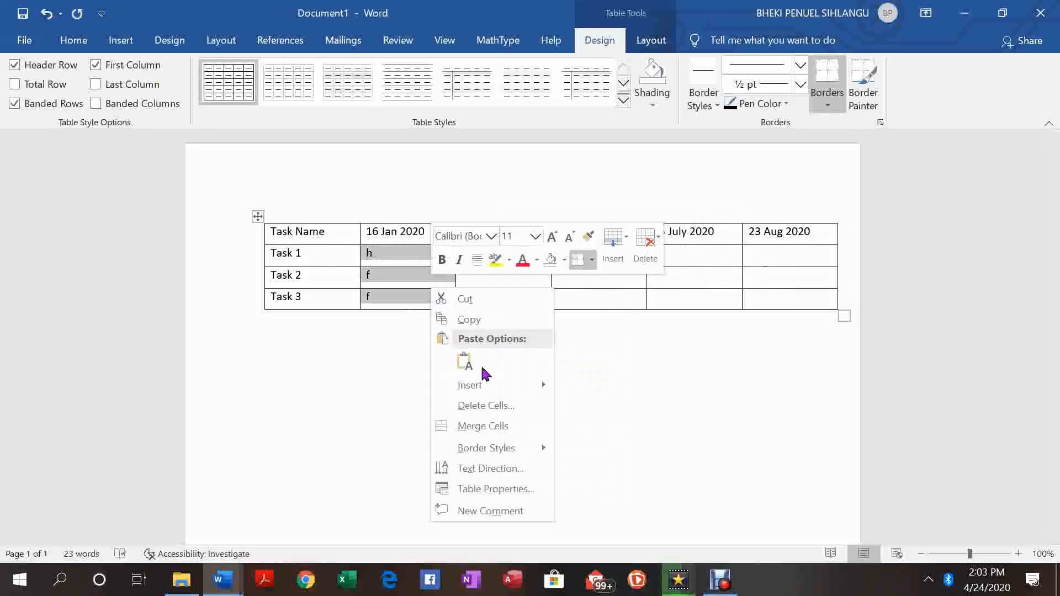
left_click(483, 428)
- Clear the letters h, f and f from the merged cell under 16 Jan 2020
left_click(403, 287)
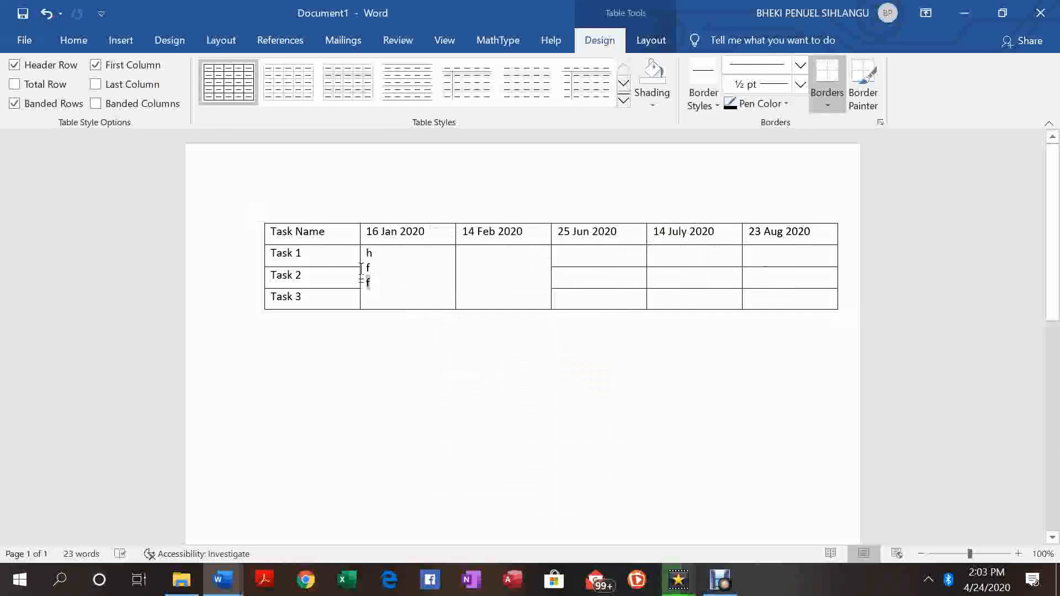
left_click_drag(369, 282, 373, 263)
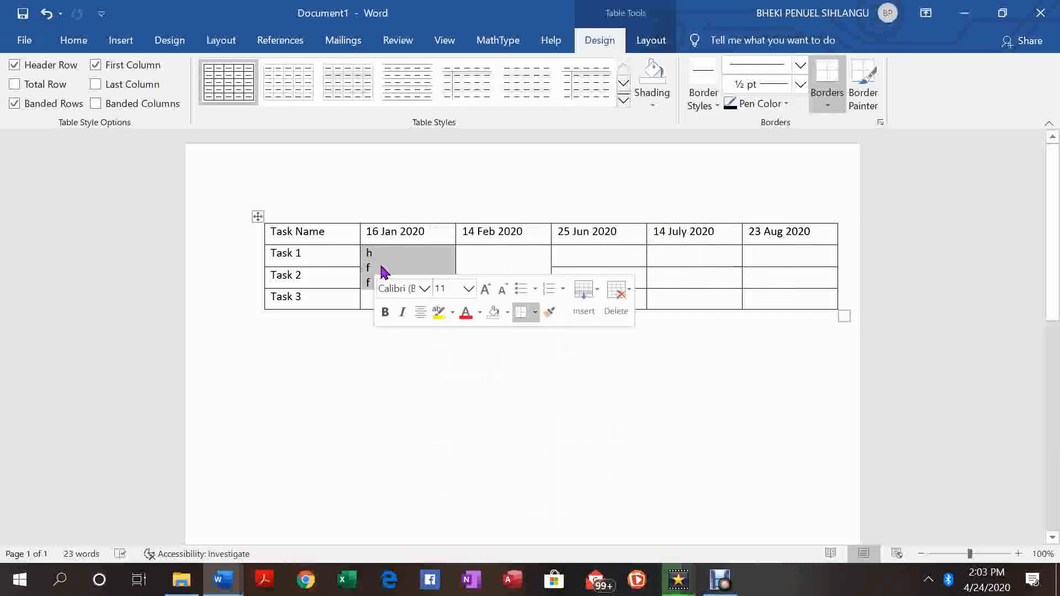
key("BackSpace")
left_click(580, 319)
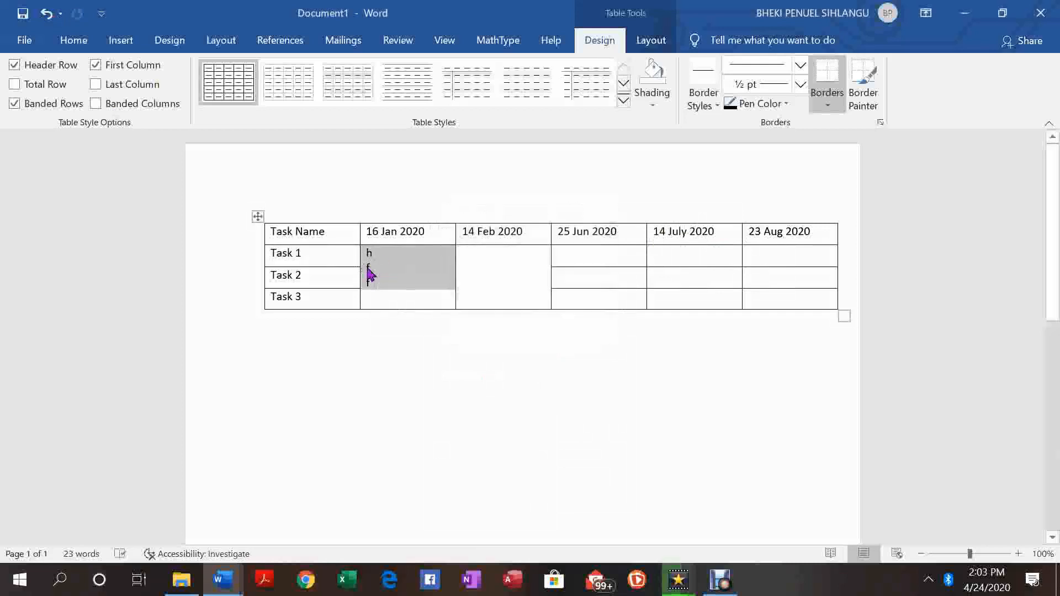
left_click(387, 285)
key("BackSpace")
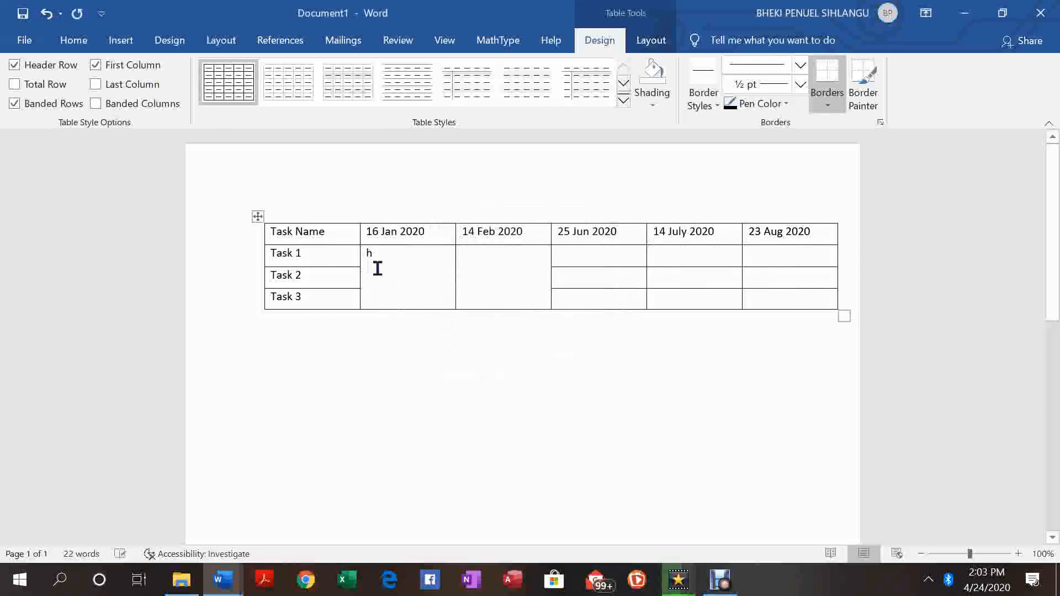
key("BackSpace")
key("BackSpace")
key("BackSpace")
- Merge the Task 1 to Task 3 cells into one cell under each of 25 Jun, 14 July and 23 Aug 2020
left_click_drag(567, 258, 620, 304)
right_click(608, 289)
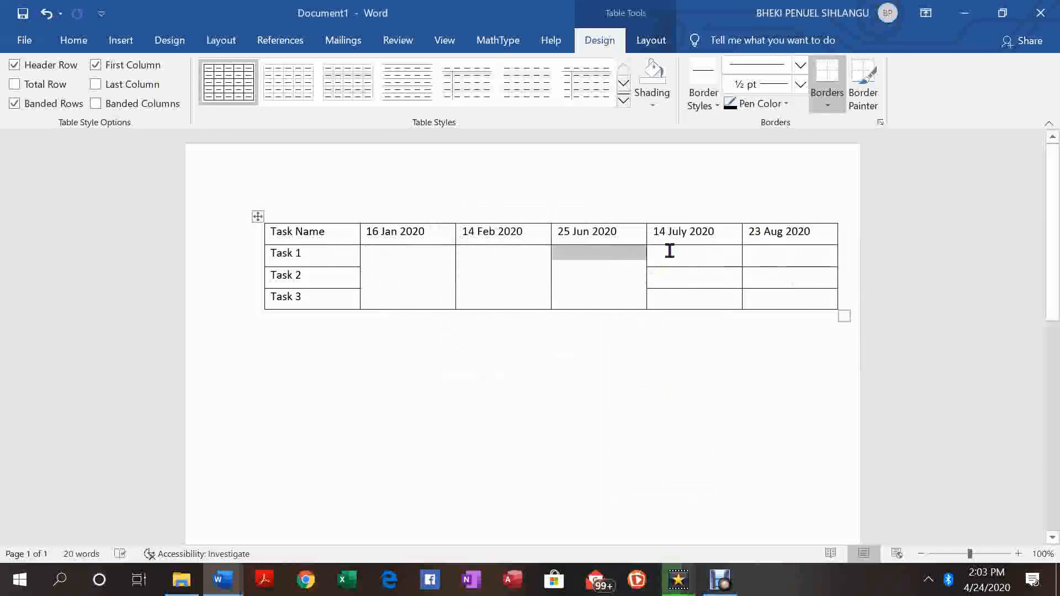
left_click_drag(691, 260, 713, 301)
right_click(704, 288)
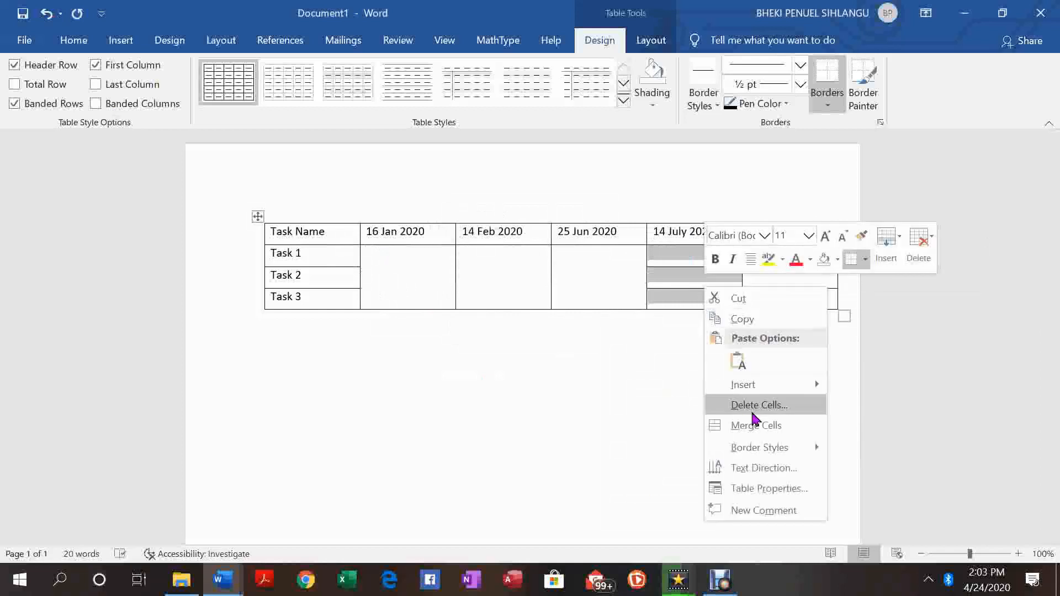
left_click(757, 425)
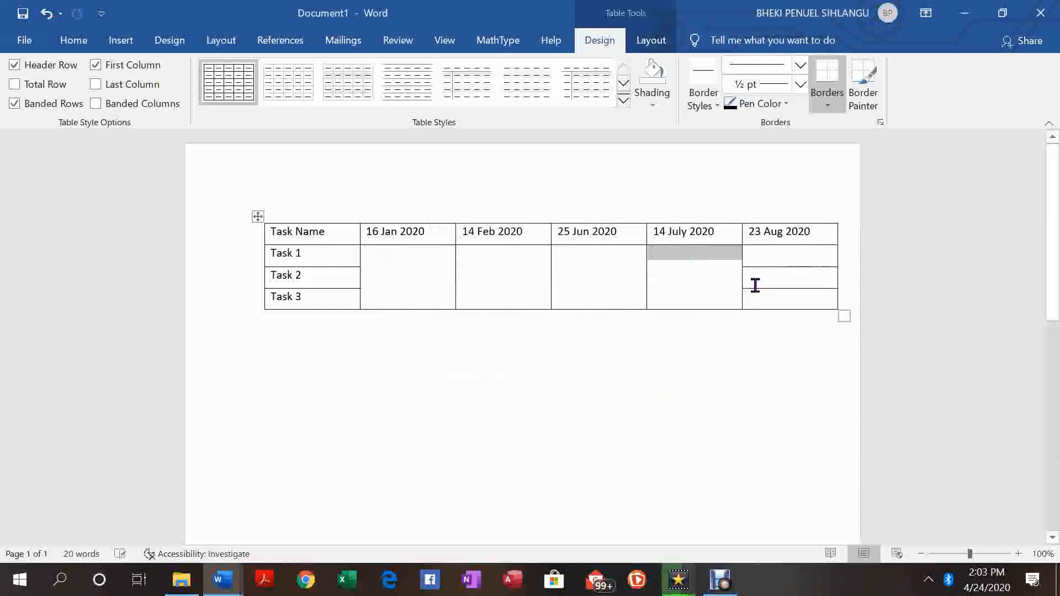
left_click_drag(766, 263, 812, 303)
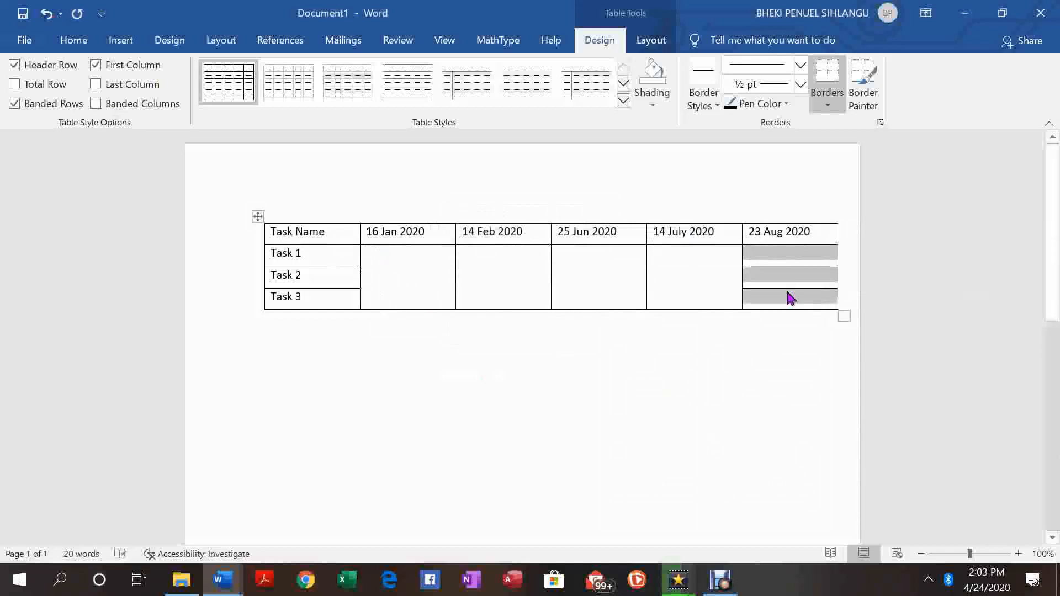
right_click(788, 293)
left_click(838, 432)
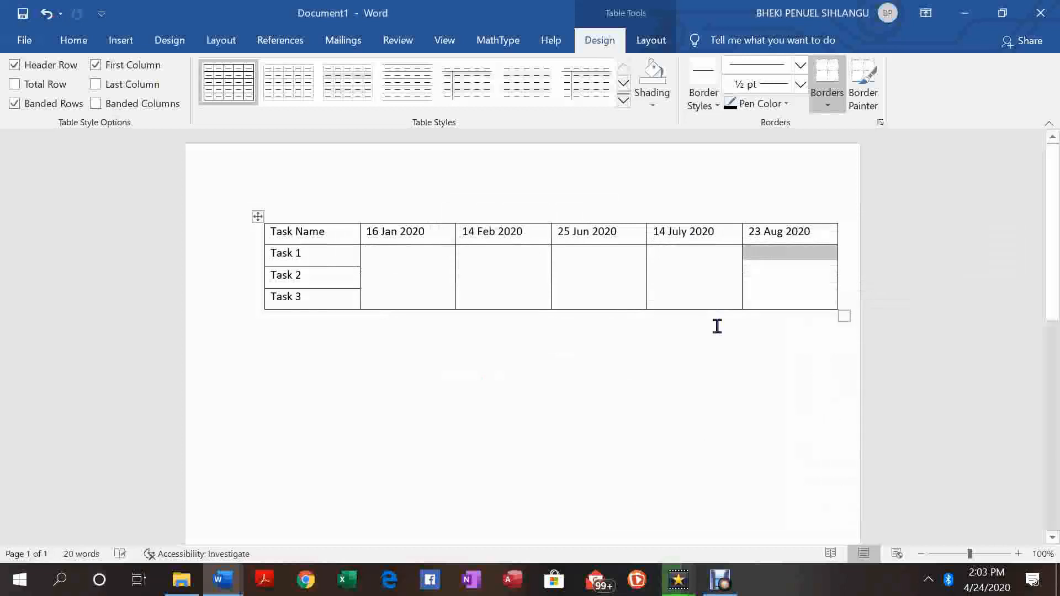
left_click(425, 357)
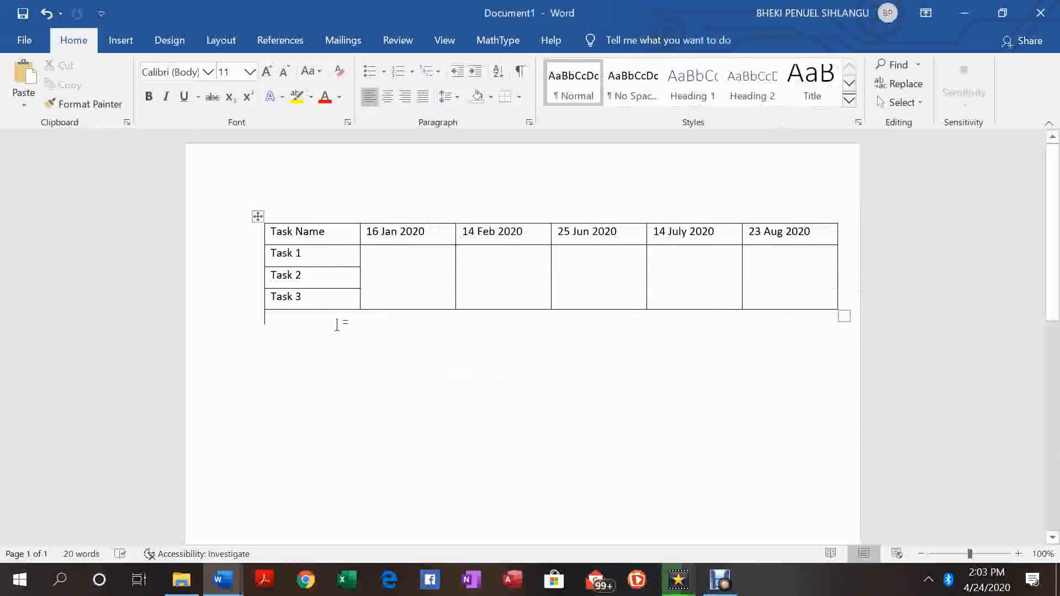
- Move the table slightly left on the page and enlarge it a little in width and height
left_click(247, 215)
left_click_drag(247, 215, 221, 216)
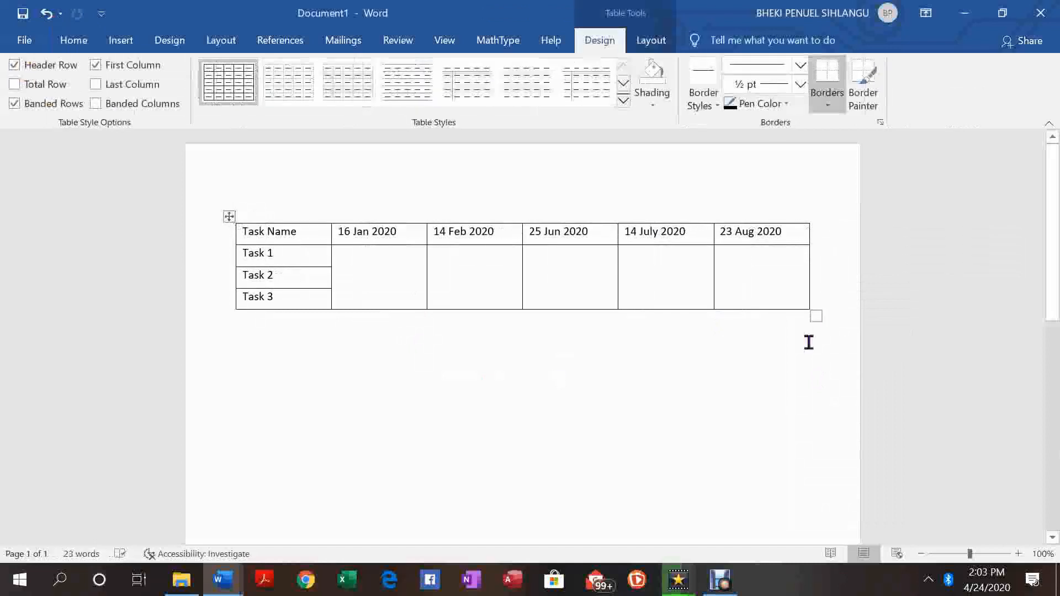
left_click_drag(819, 319, 823, 339)
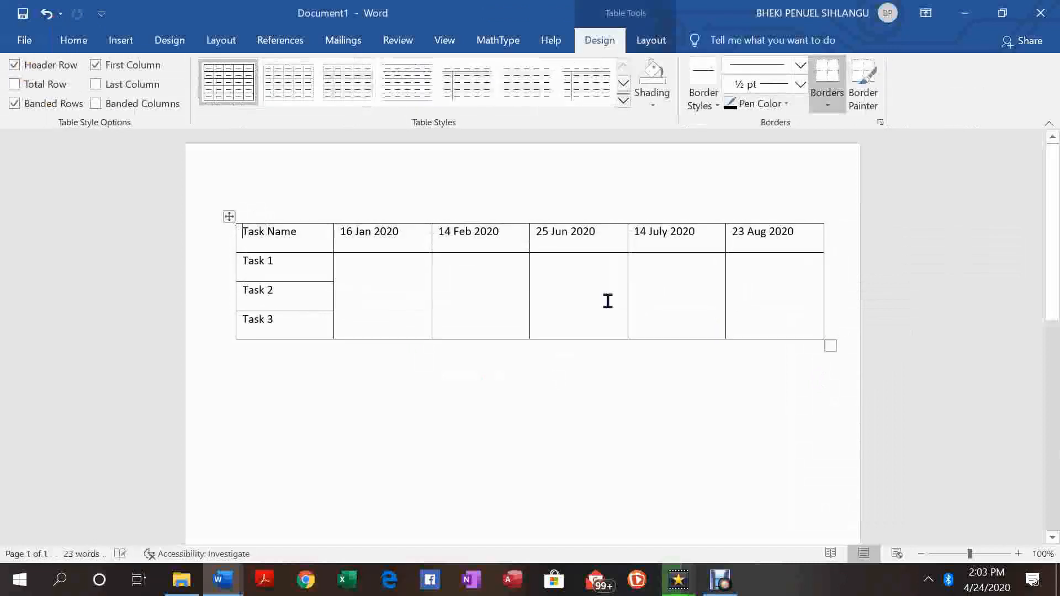
left_click(403, 280)
- Make the Task Name header text bold
left_click_drag(303, 233, 243, 235)
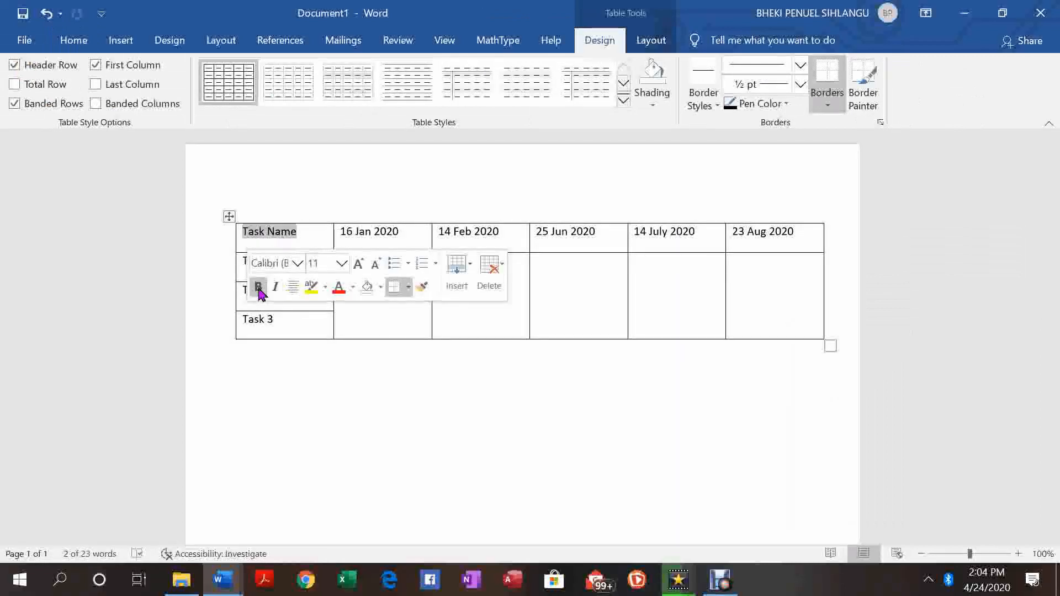
right_click(302, 235)
left_click(294, 232)
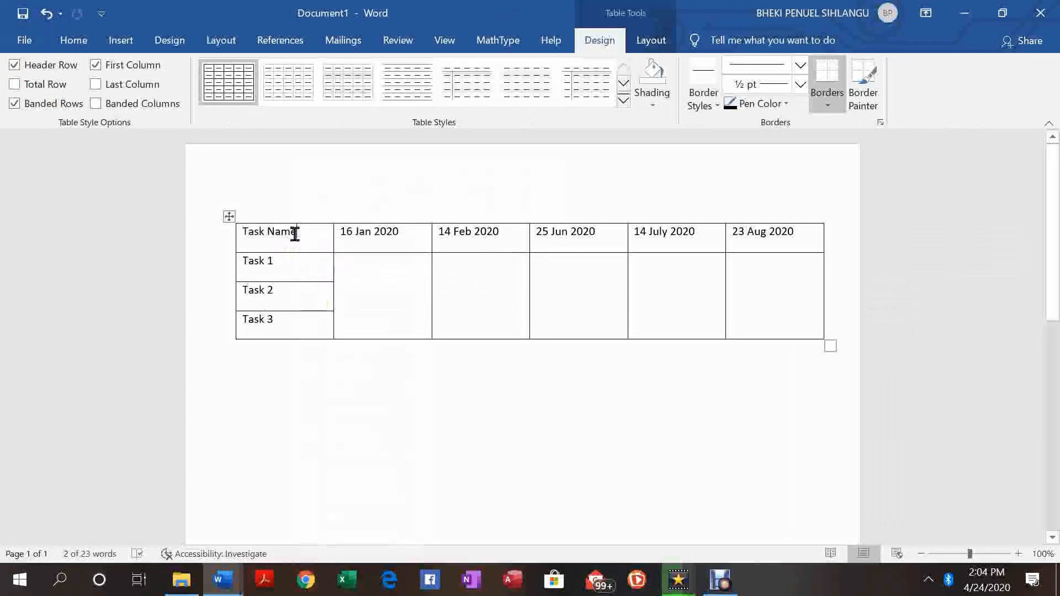
left_click_drag(284, 232, 245, 233)
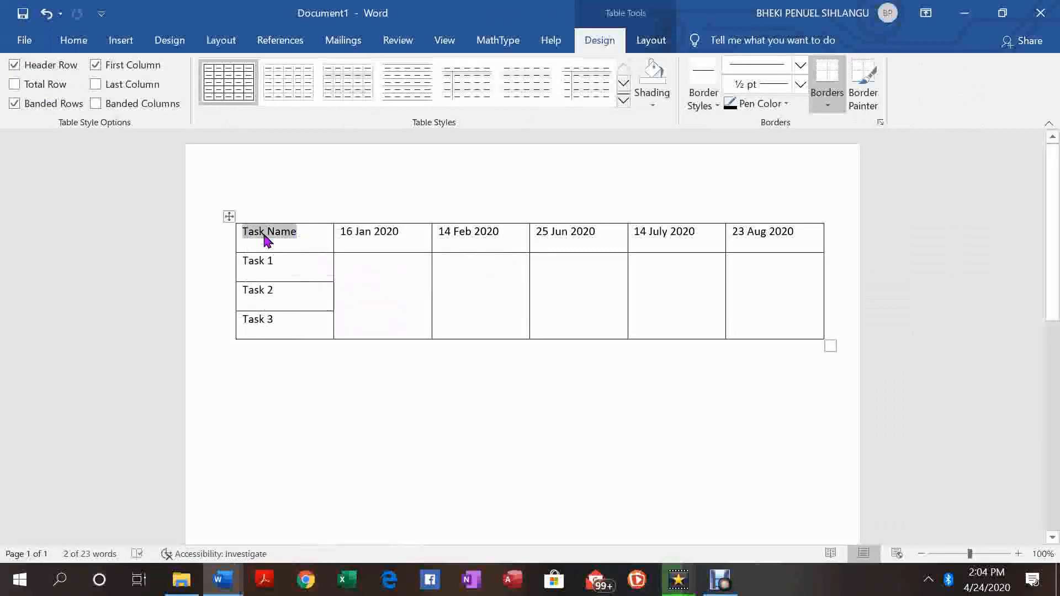
right_click(266, 235)
left_click(276, 206)
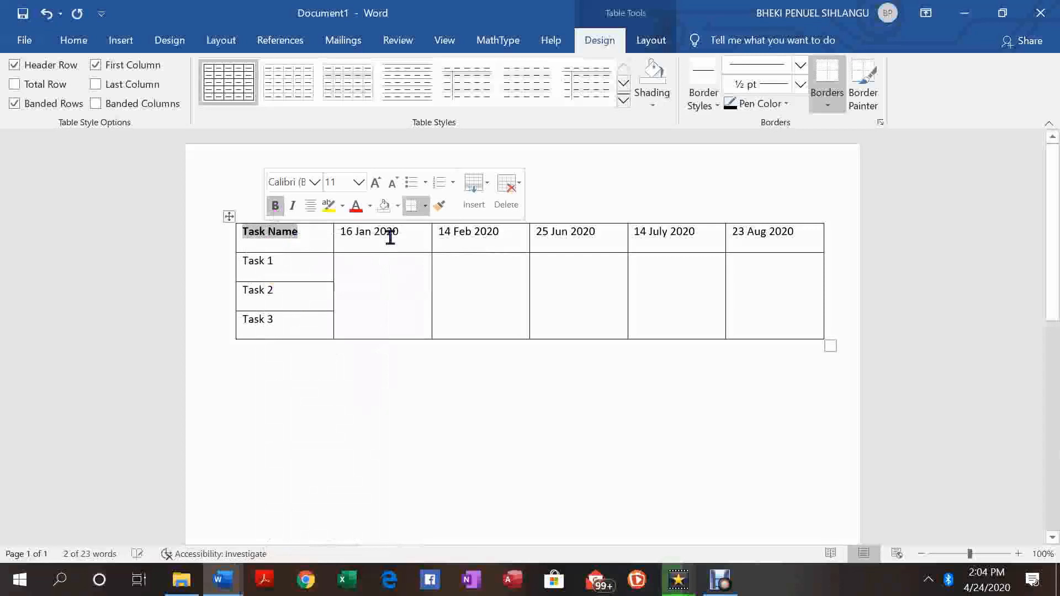
- Make the five date headers from 16 Jan to 23 Aug 2020 bold and set their font color to theme blue
left_click(399, 232)
left_click_drag(350, 231, 747, 232)
left_click(766, 285)
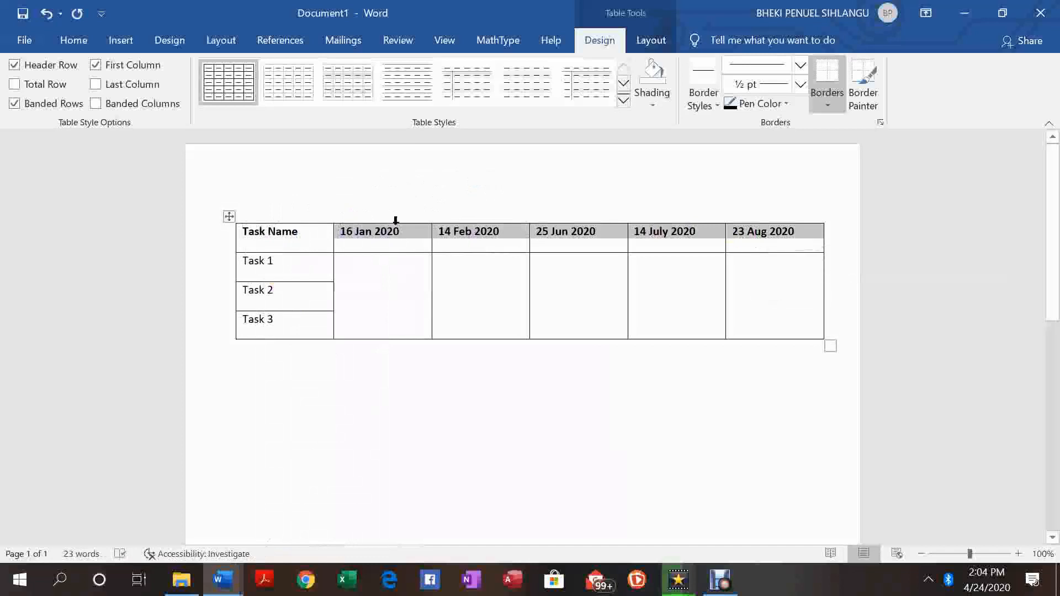
right_click(412, 233)
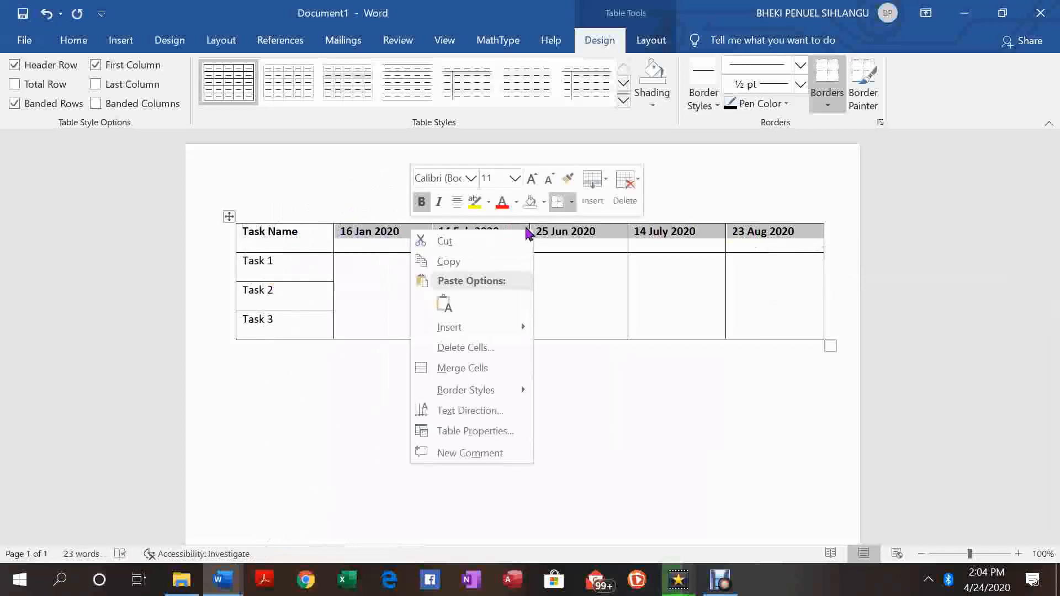
left_click(518, 203)
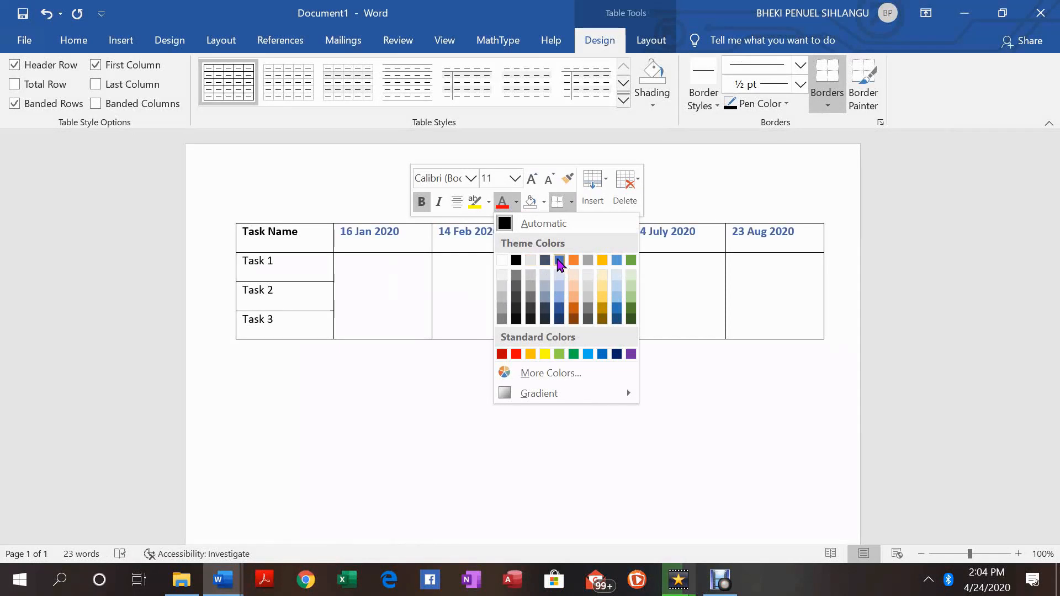
left_click(559, 260)
left_click(376, 243)
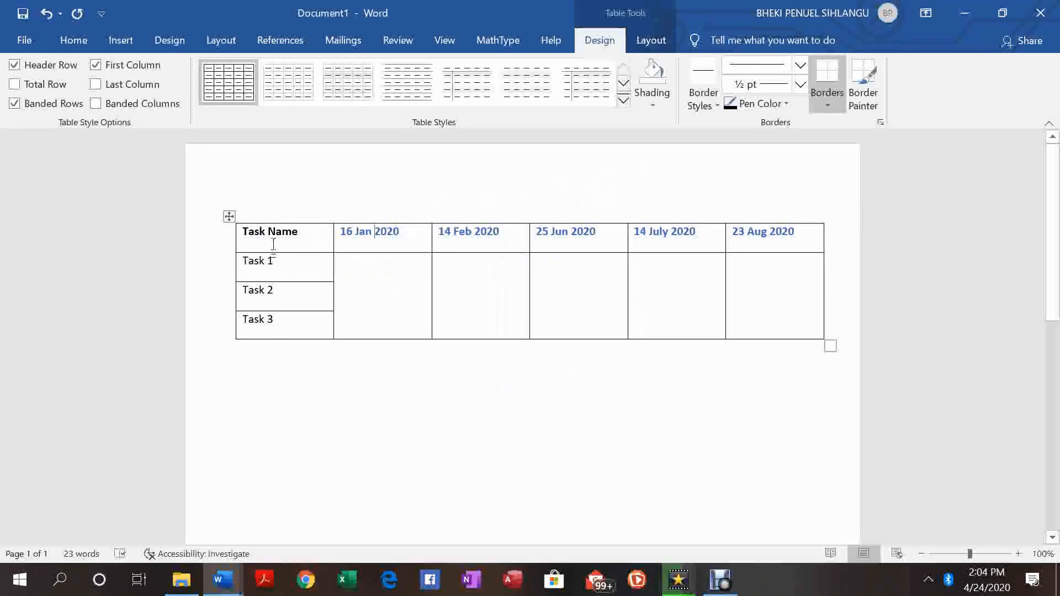
- Shade the Task Name header cell with the standard orange color
left_click_drag(289, 232, 239, 234)
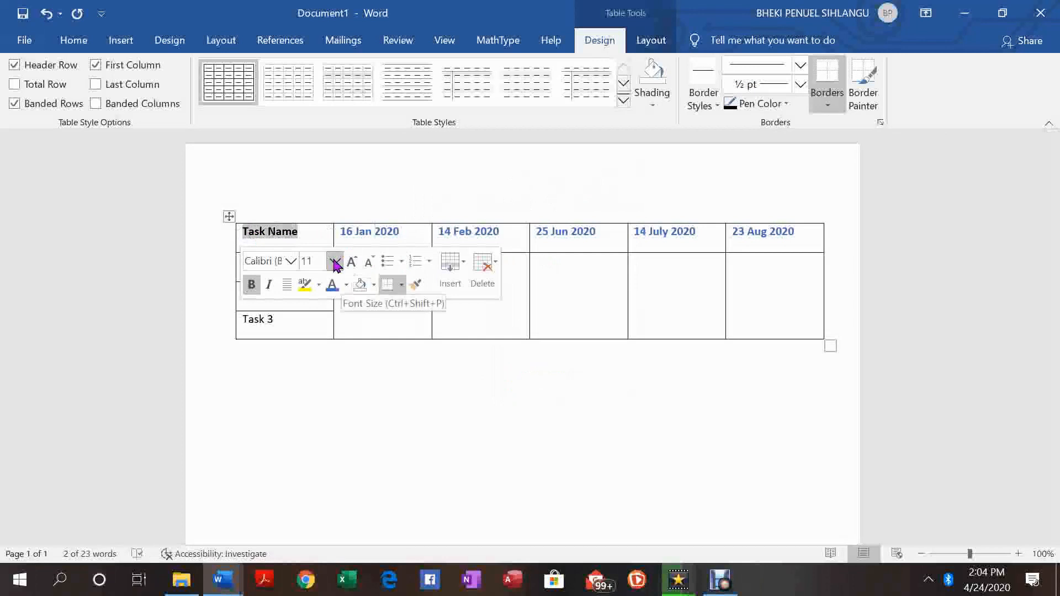
double_click(272, 233)
left_click_drag(273, 232, 239, 232)
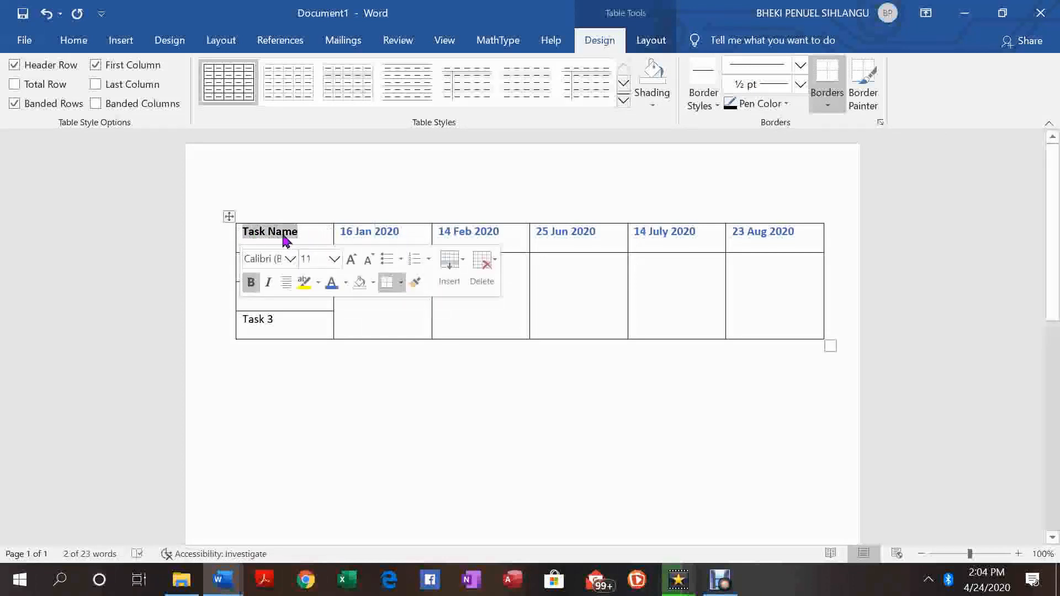
left_click(374, 284)
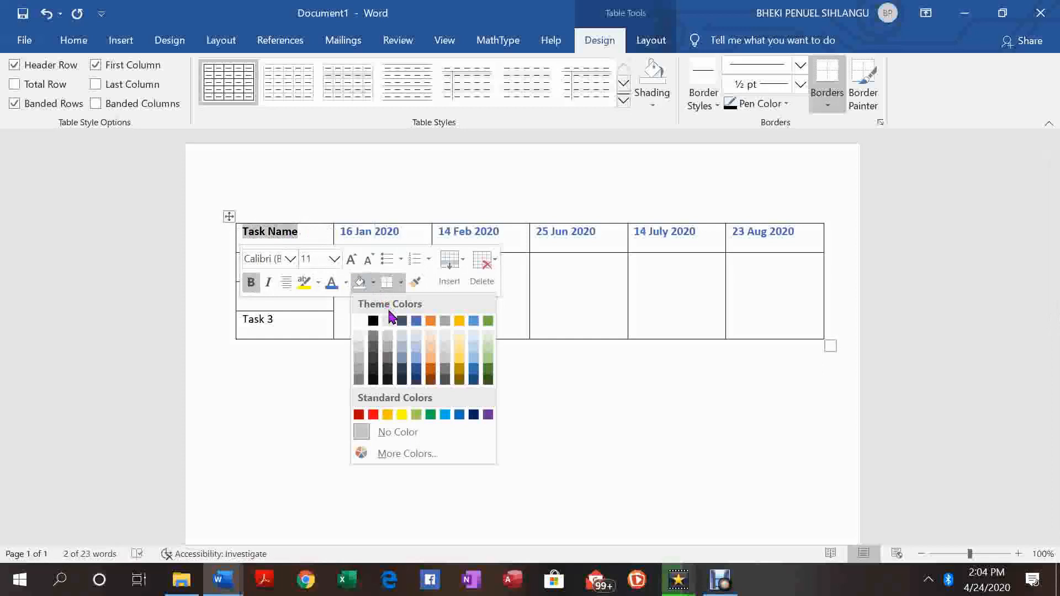
left_click(388, 415)
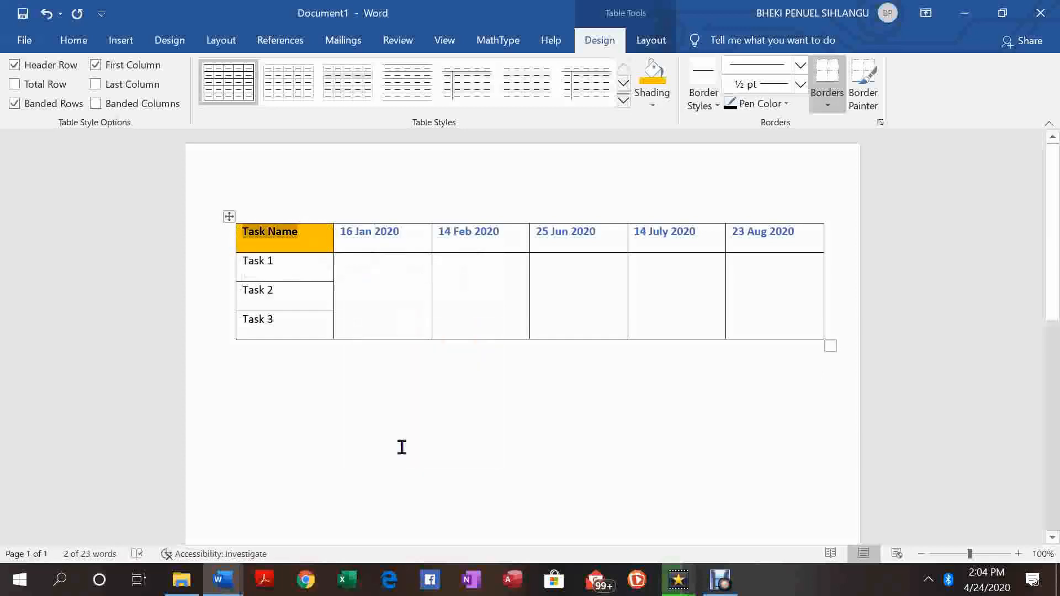
left_click(372, 256)
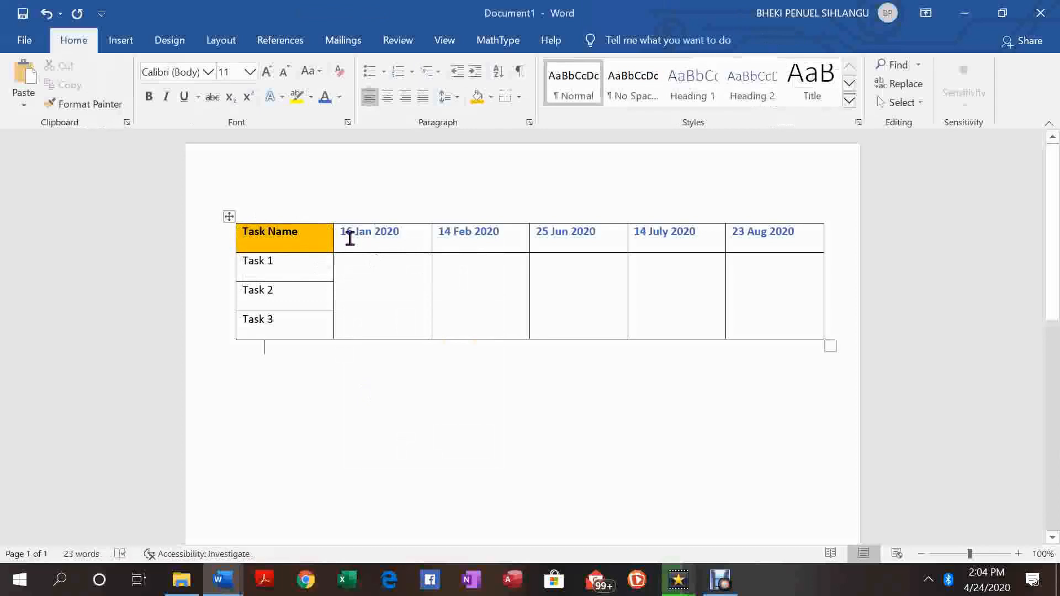
- Shade the five date header cells with a light orange theme color
left_click_drag(362, 237, 756, 246)
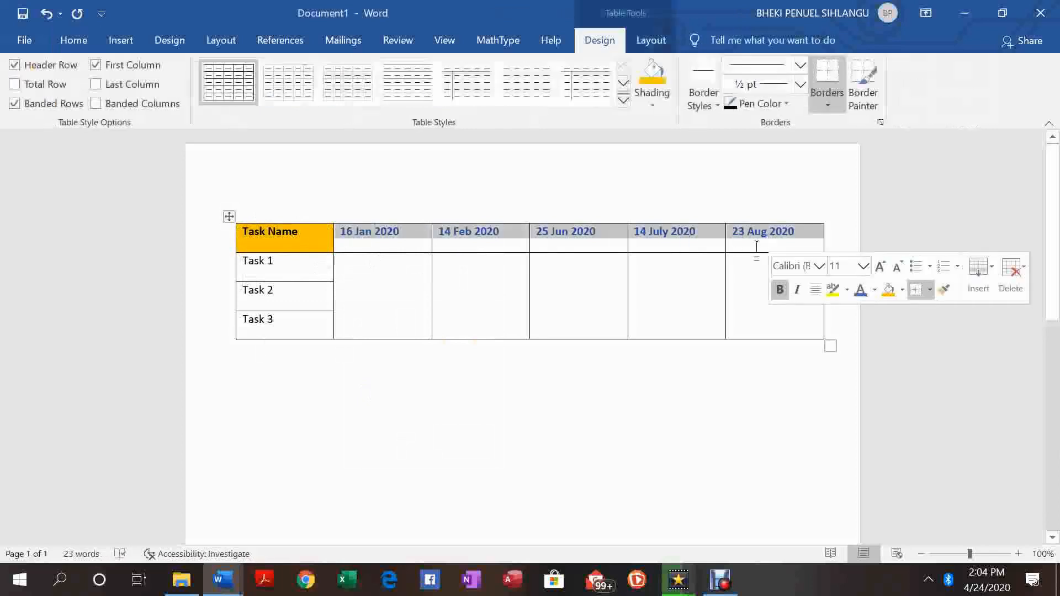
left_click(902, 291)
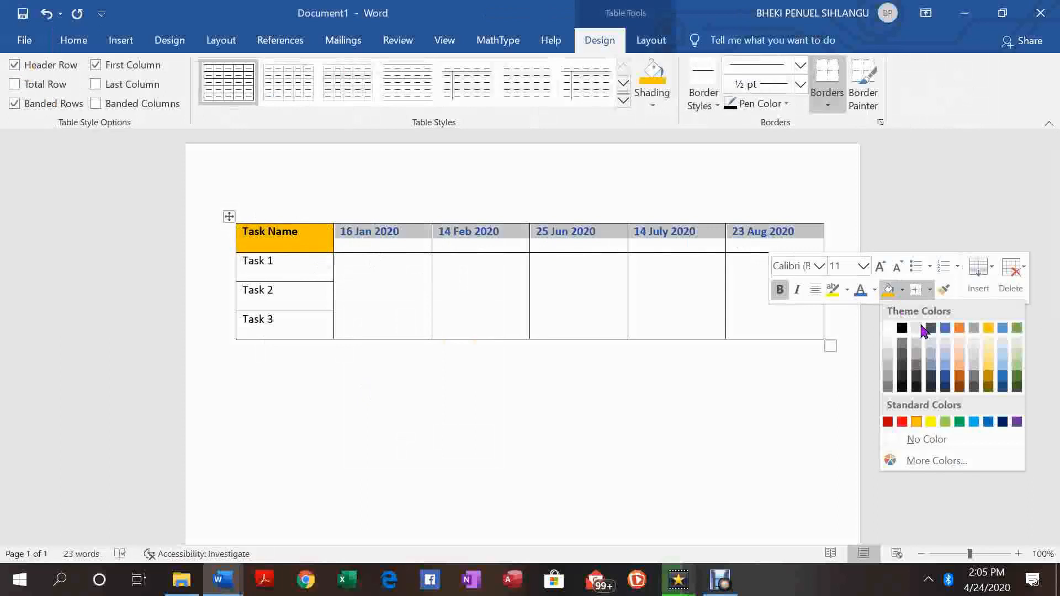
left_click(959, 365)
left_click(405, 355)
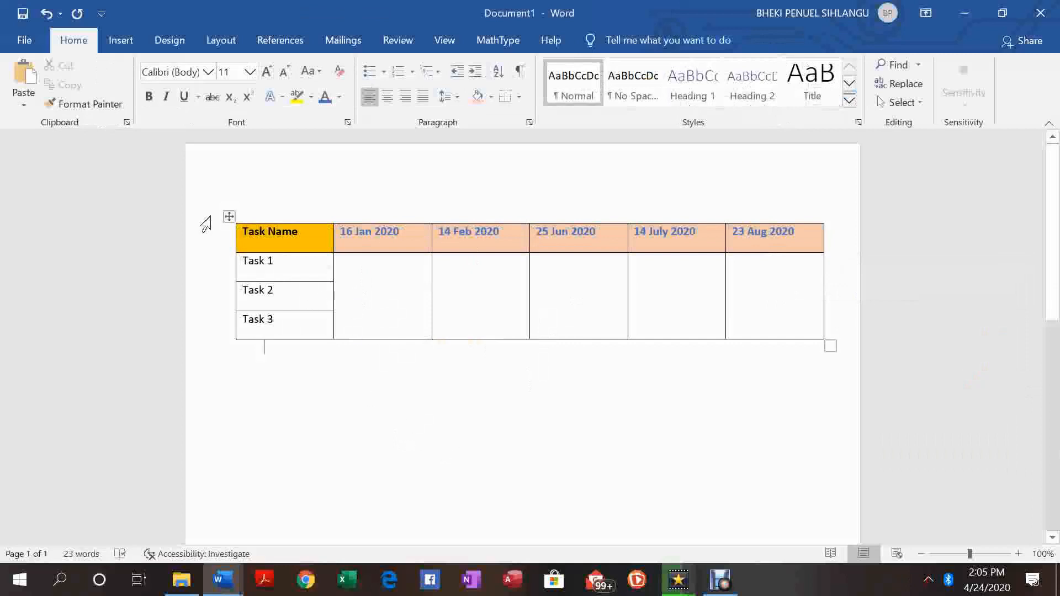
- Insert a rectangle with rounded corners in the empty area below the table
left_click(120, 40)
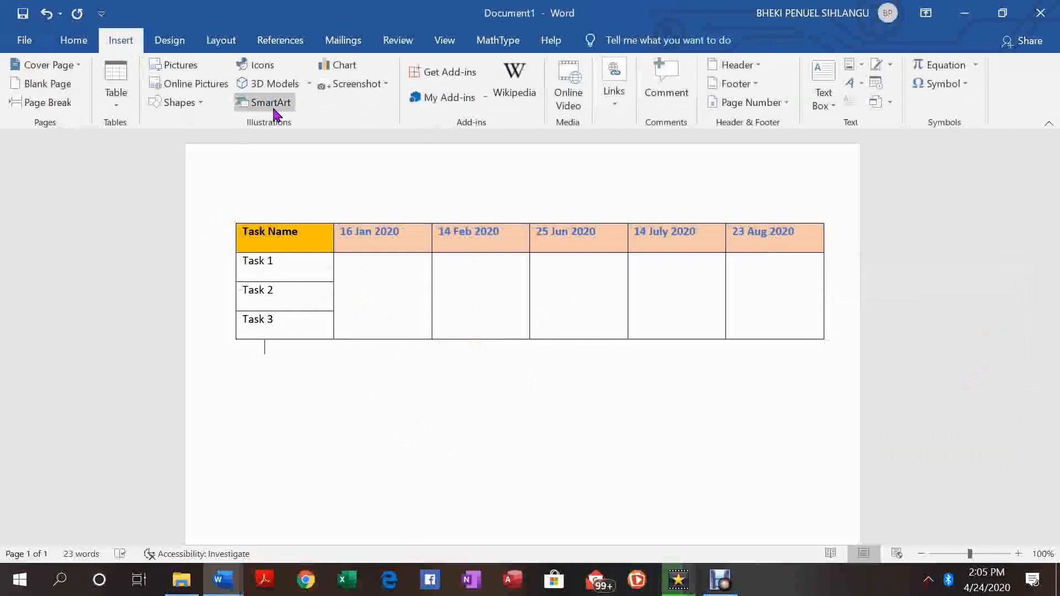
left_click(202, 105)
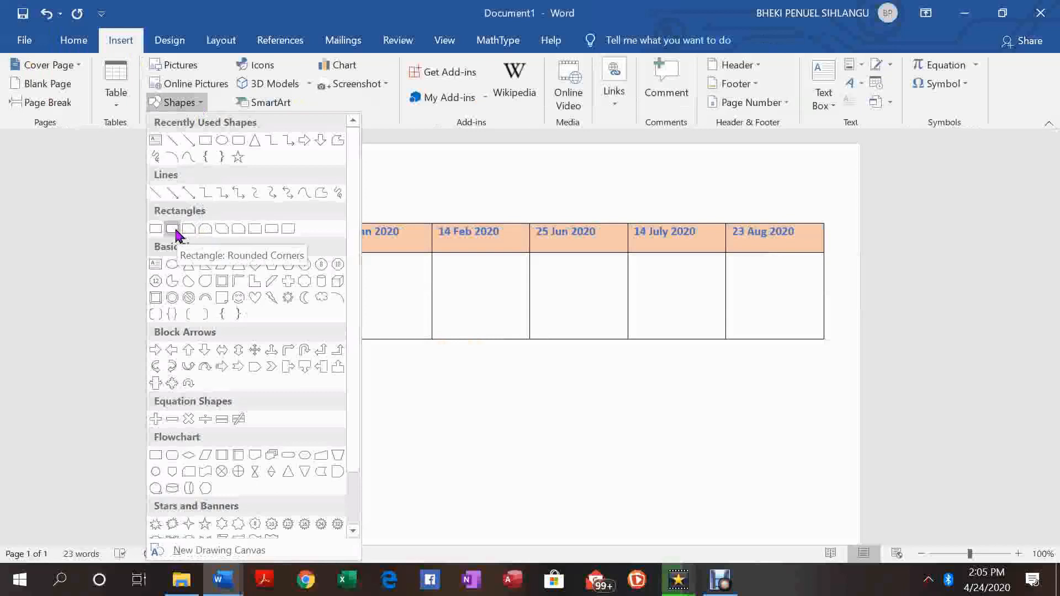
left_click(175, 235)
left_click(375, 435)
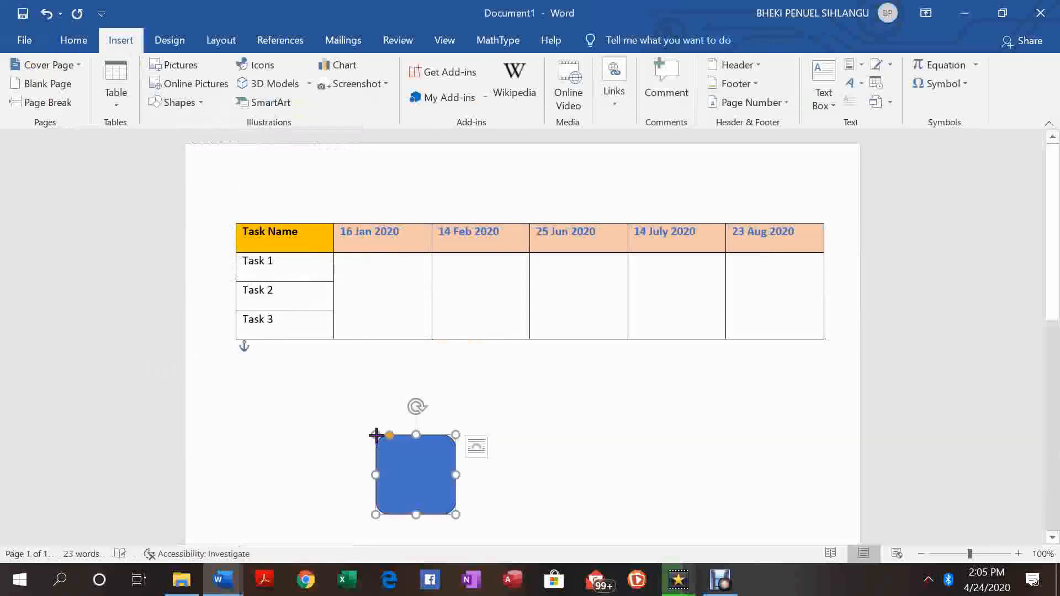
- Resize the rounded rectangle to a bar about 0.12" high and 1.79" wide, placed beside Task 1 across 16 Jan and 14 Feb 2020
left_click_drag(455, 475, 572, 455)
left_click_drag(474, 514, 463, 451)
left_click_drag(570, 435, 462, 268)
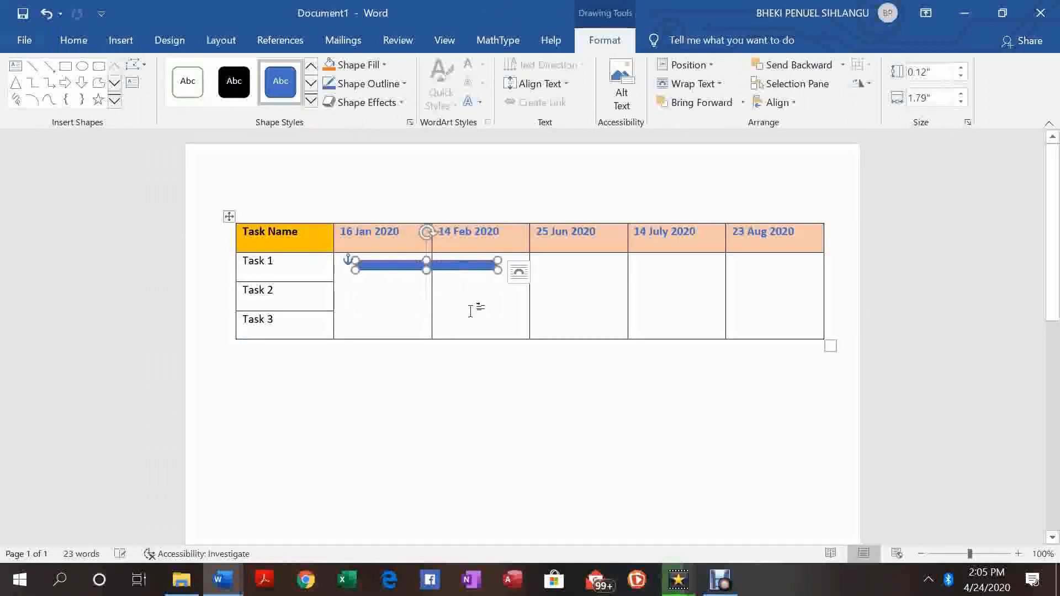
left_click(502, 436)
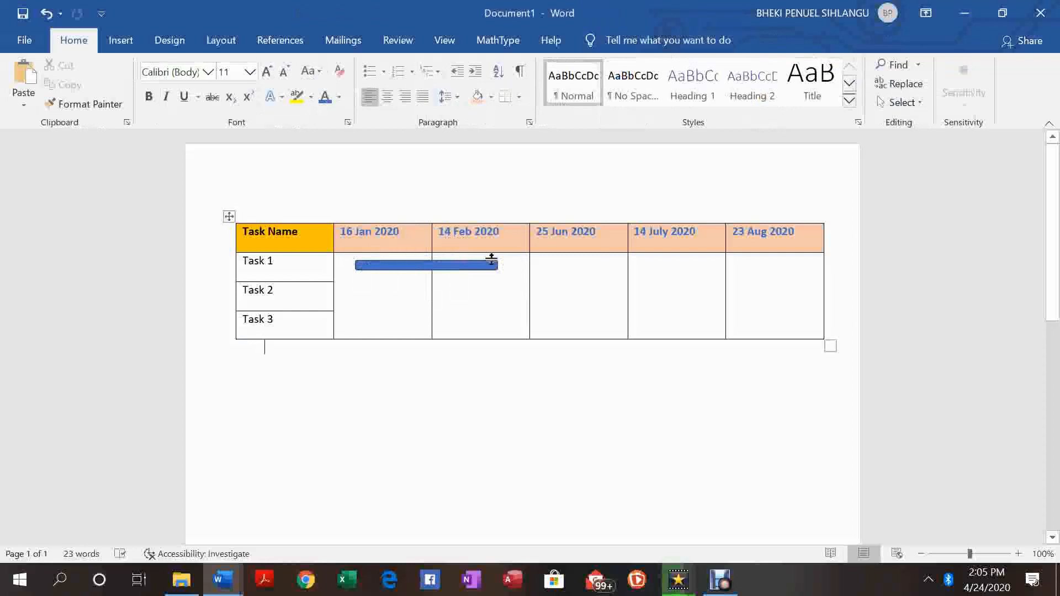
- Remove the outline from the blue Task 1 bar
left_click(441, 267)
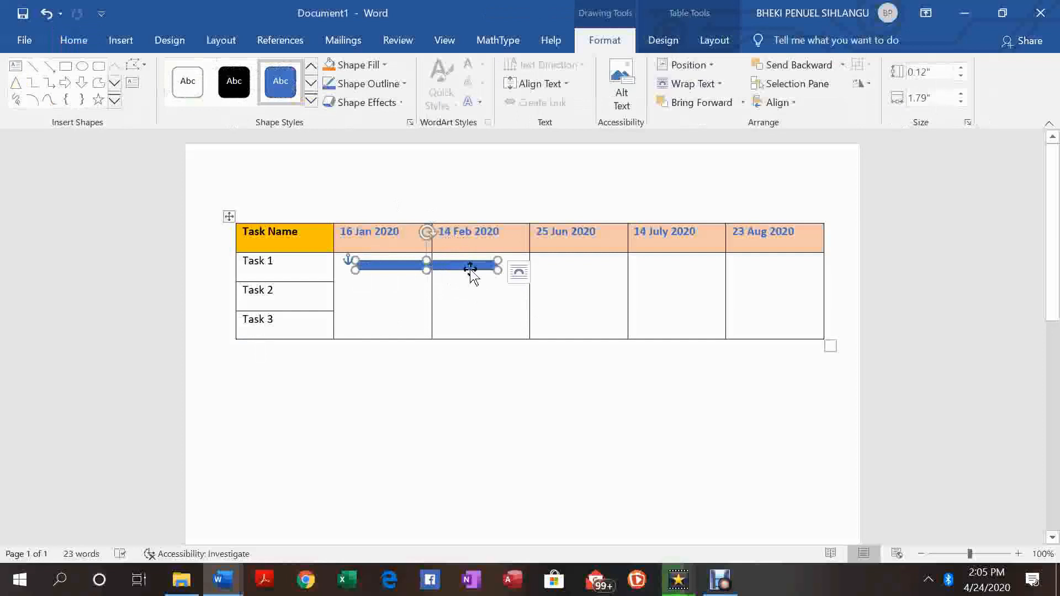
left_click(406, 85)
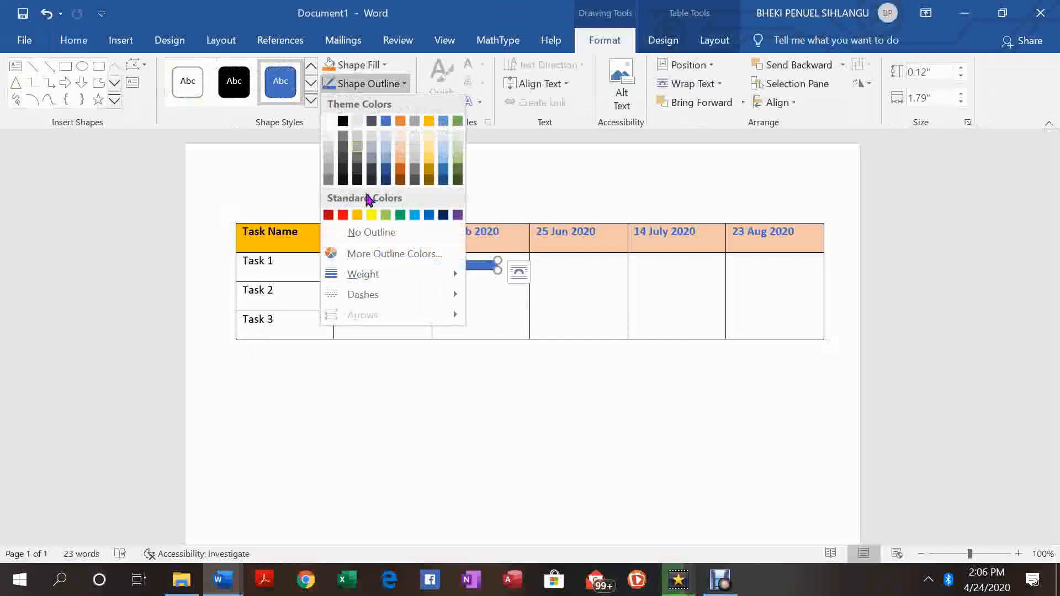
left_click(381, 233)
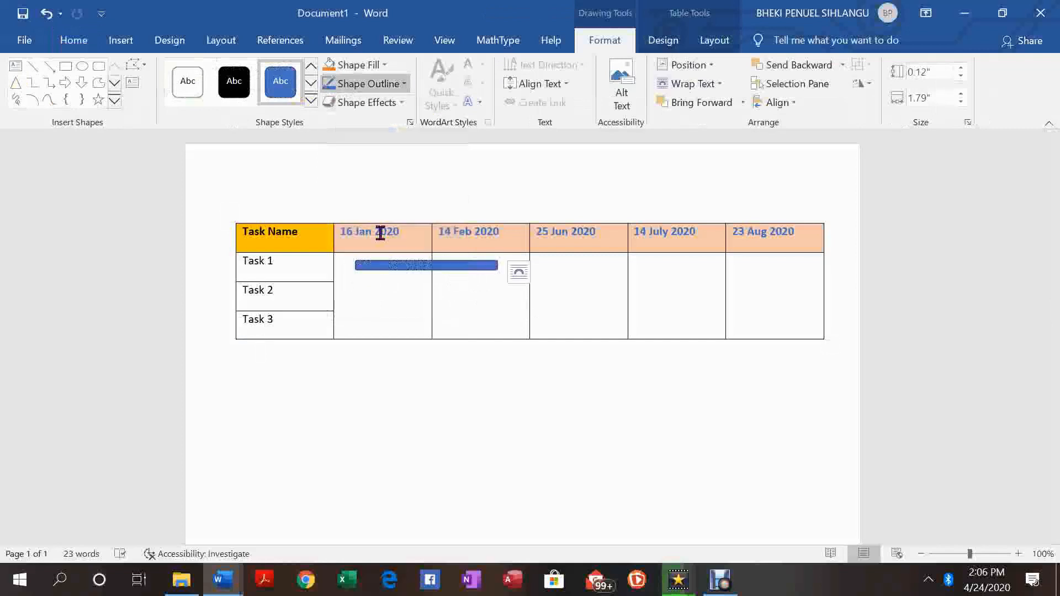
left_click(466, 428)
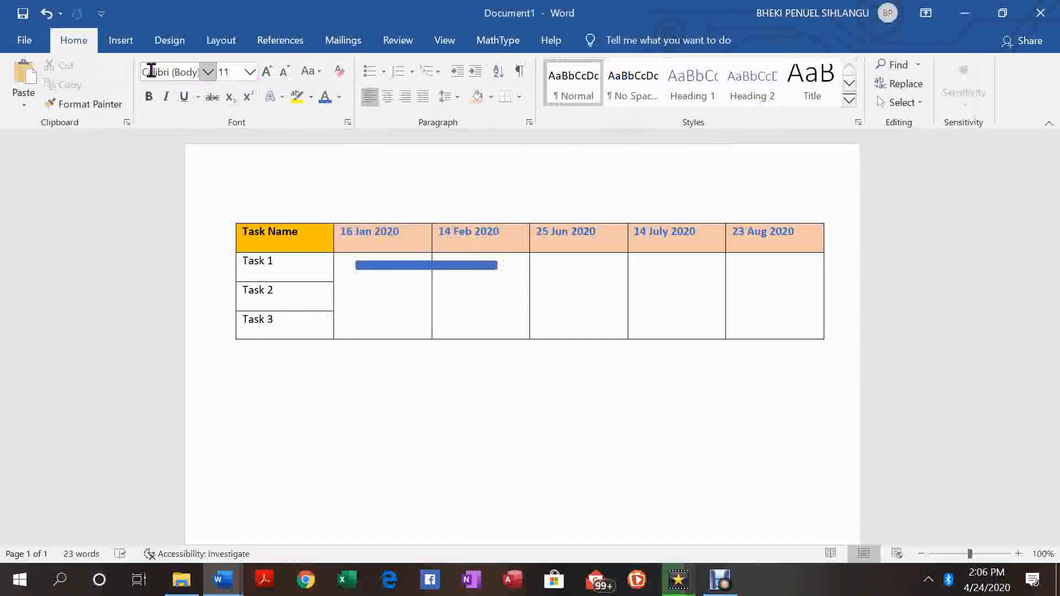
- Draw a thin rectangle about 0.05" high and 1.46" wide in the empty area below the table
left_click(121, 41)
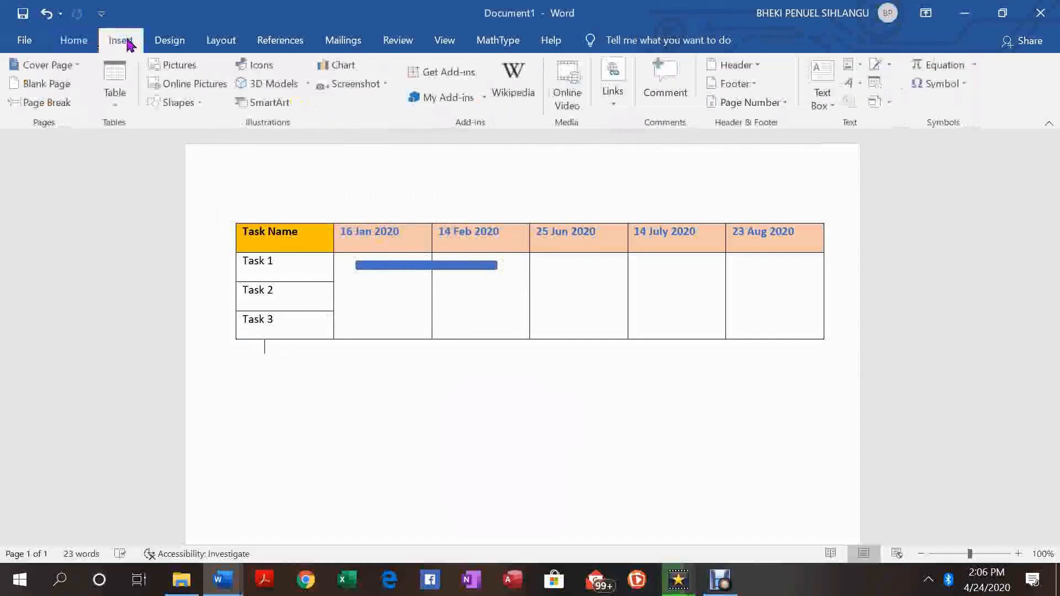
left_click(202, 103)
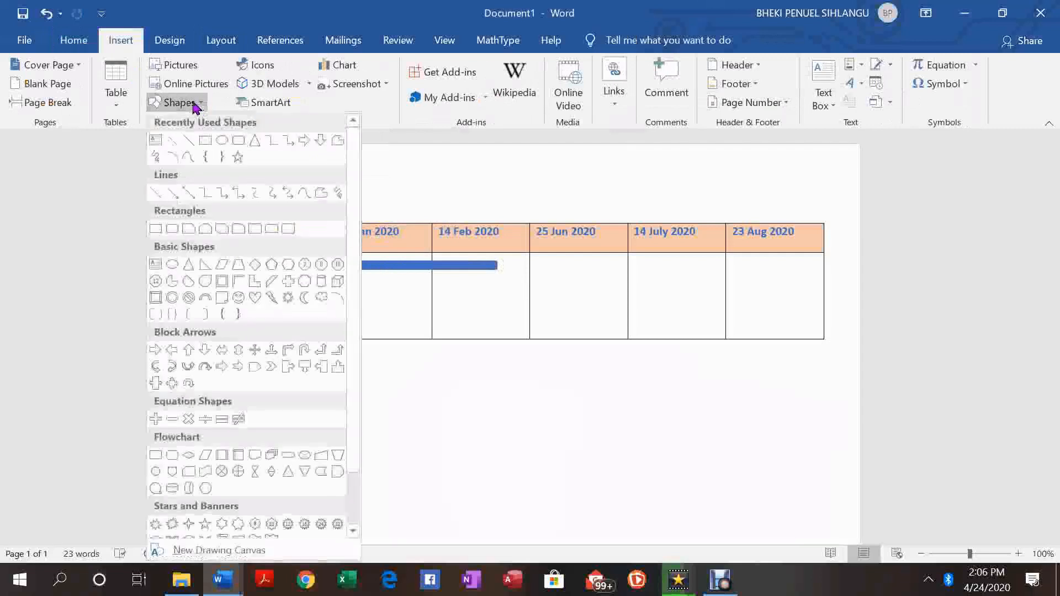
left_click(206, 143)
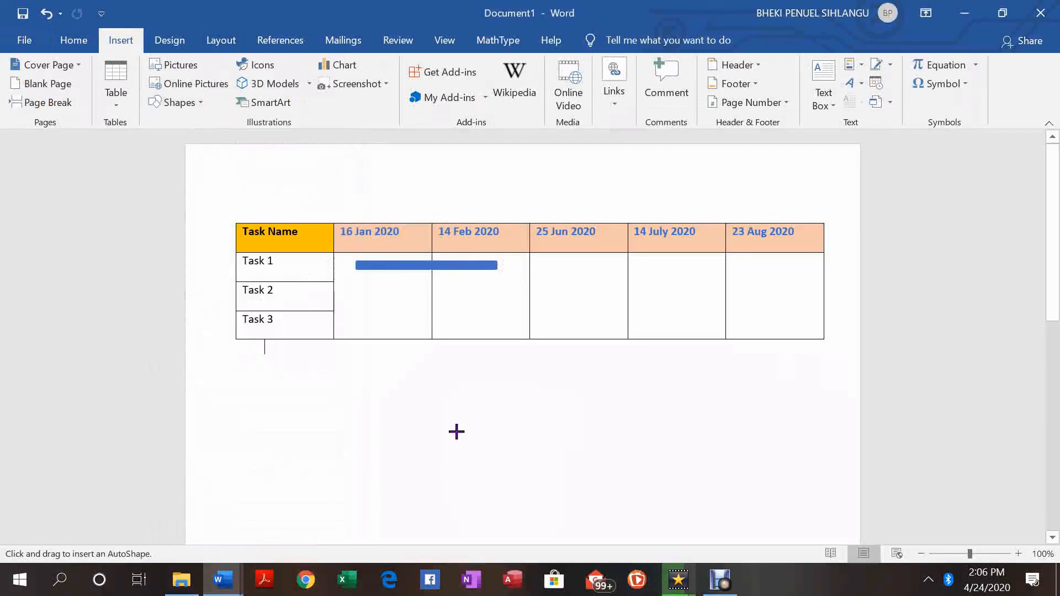
left_click(393, 415)
left_click_drag(433, 495, 509, 426)
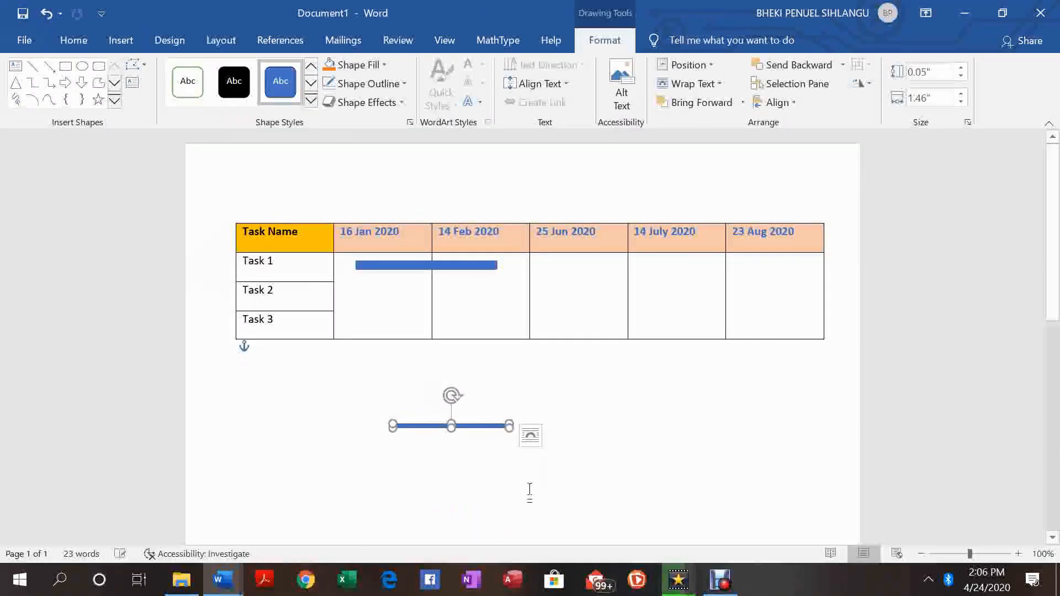
- Fill the thin rectangle with standard yellow and remove its outline
right_click(490, 426)
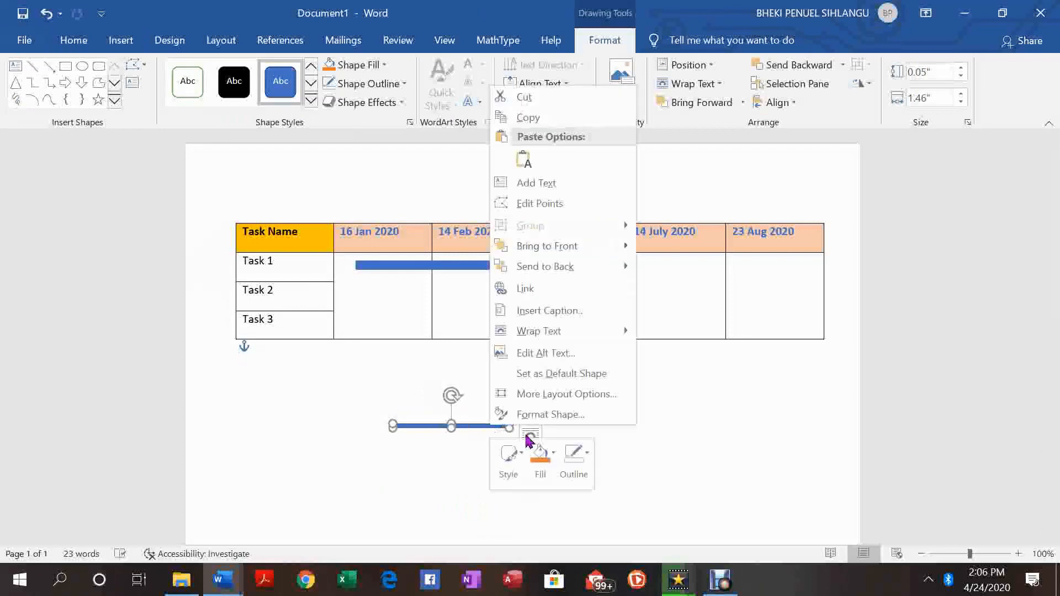
left_click(468, 427)
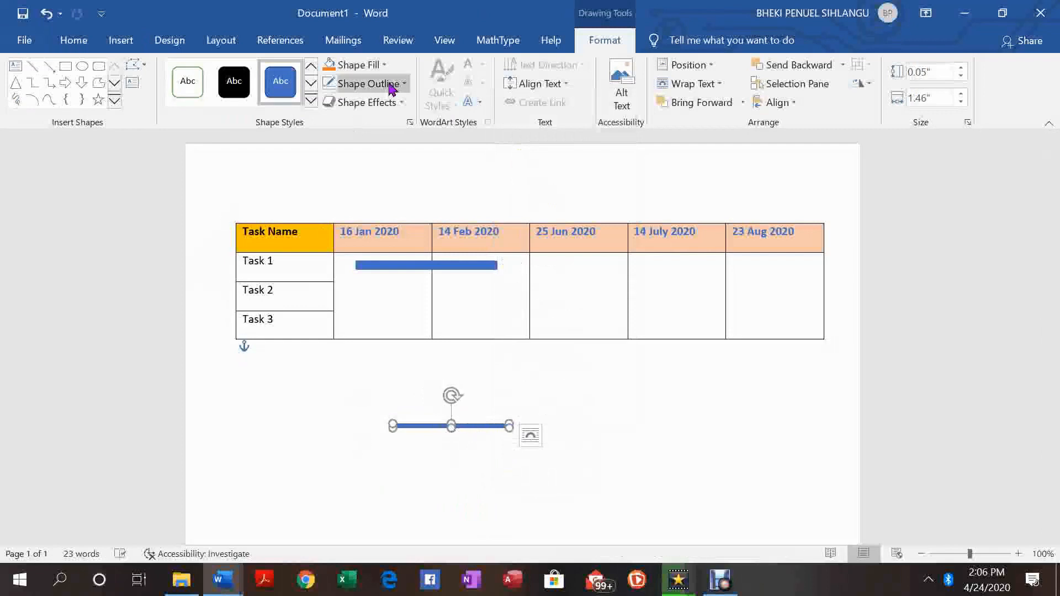
left_click(367, 65)
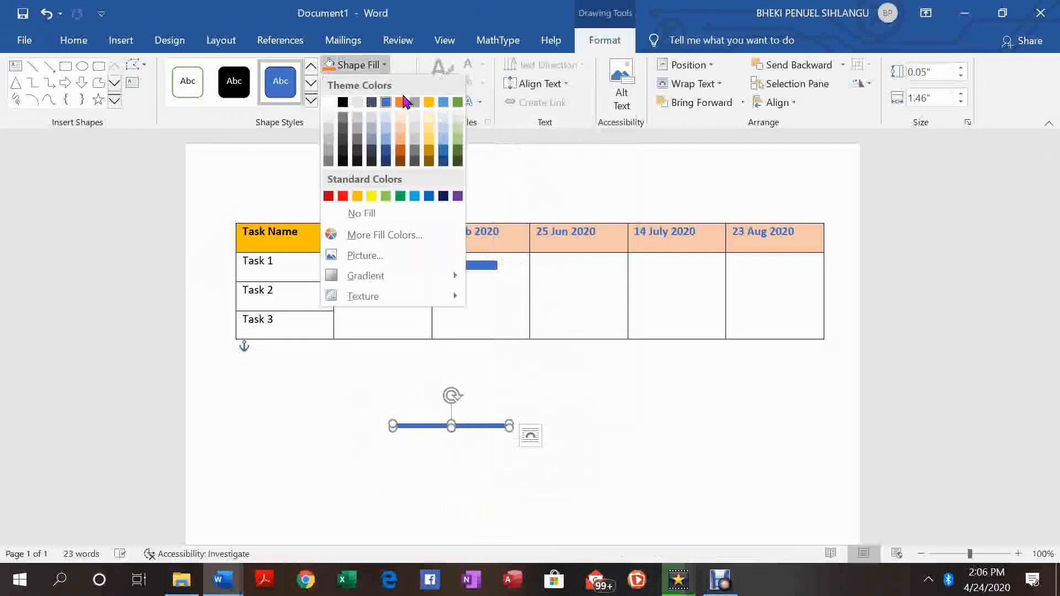
left_click(372, 196)
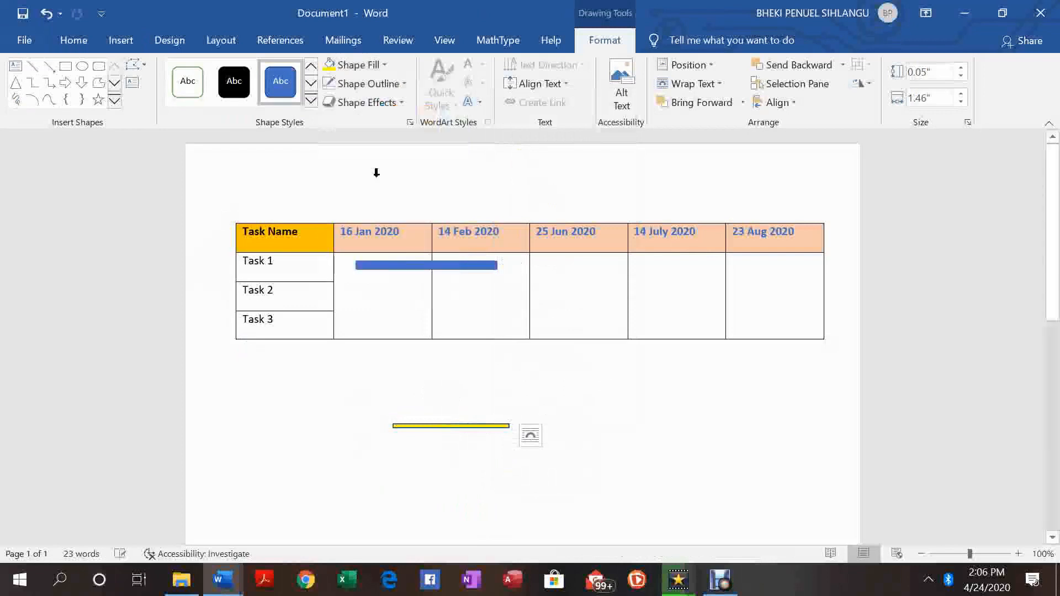
left_click(404, 84)
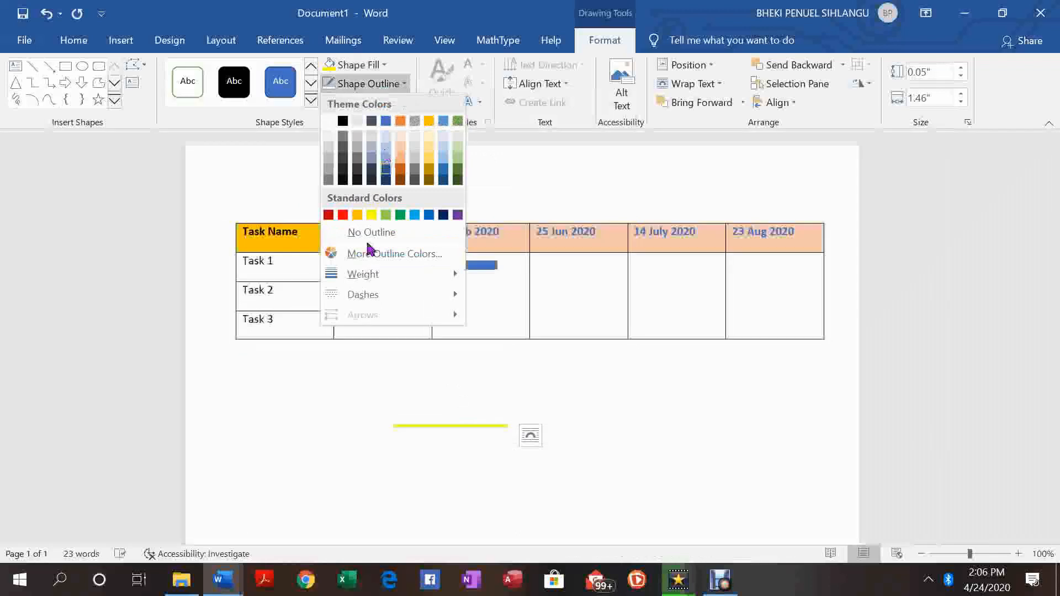
left_click(354, 236)
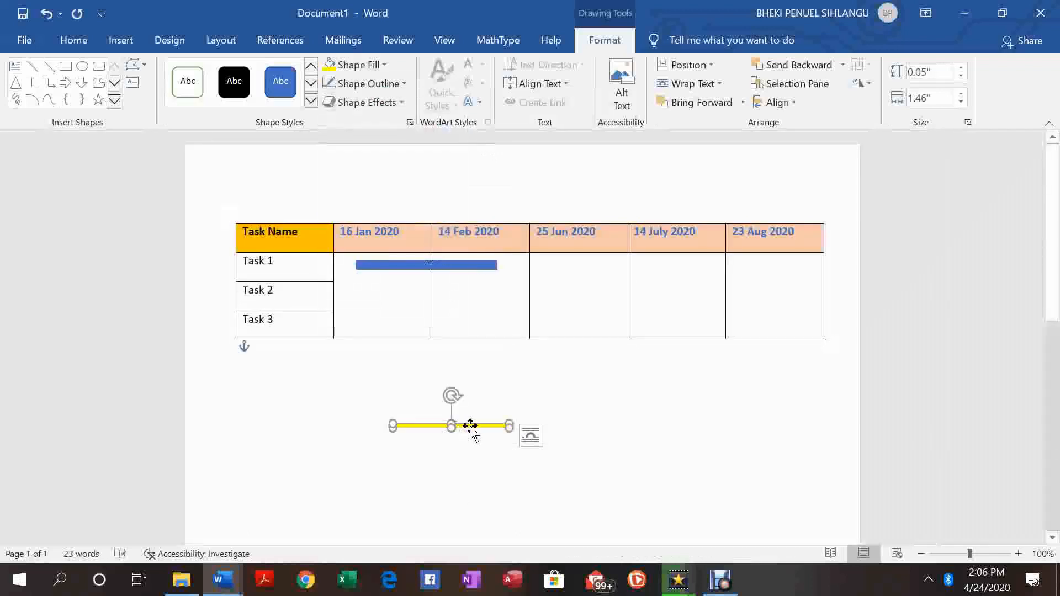
- Place the yellow bar inside the blue Task 1 bar and stretch it to about 1.72" wide, nearly the blue bar's full length
left_click_drag(471, 429, 433, 266)
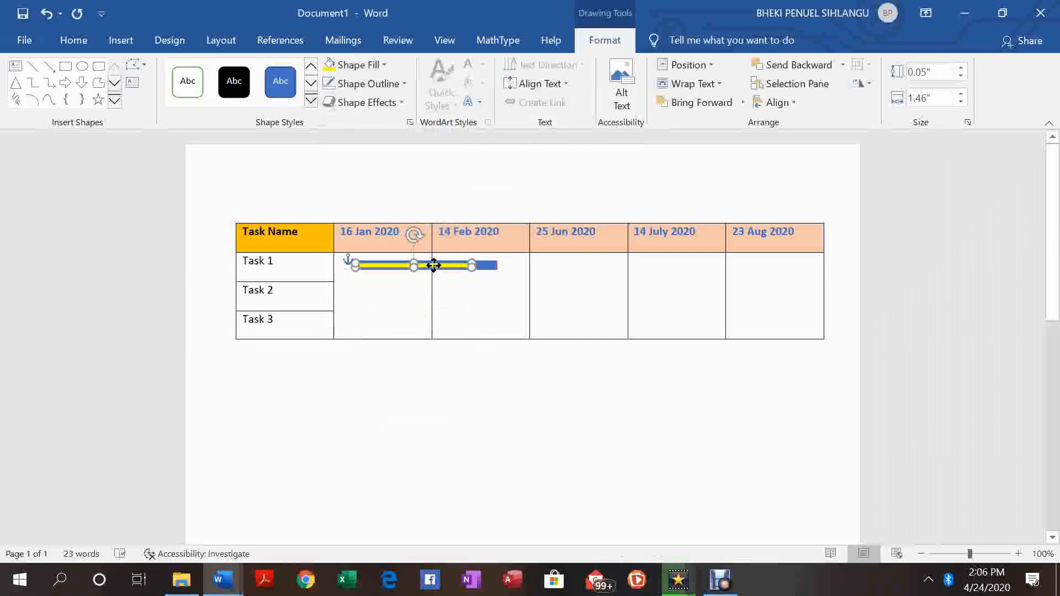
left_click(476, 433)
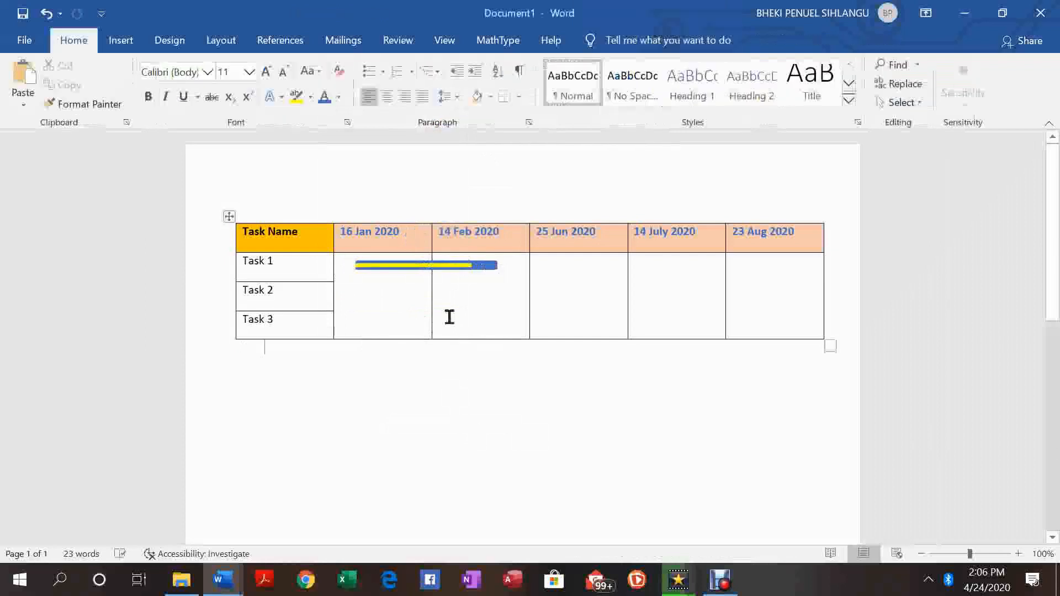
left_click(468, 267)
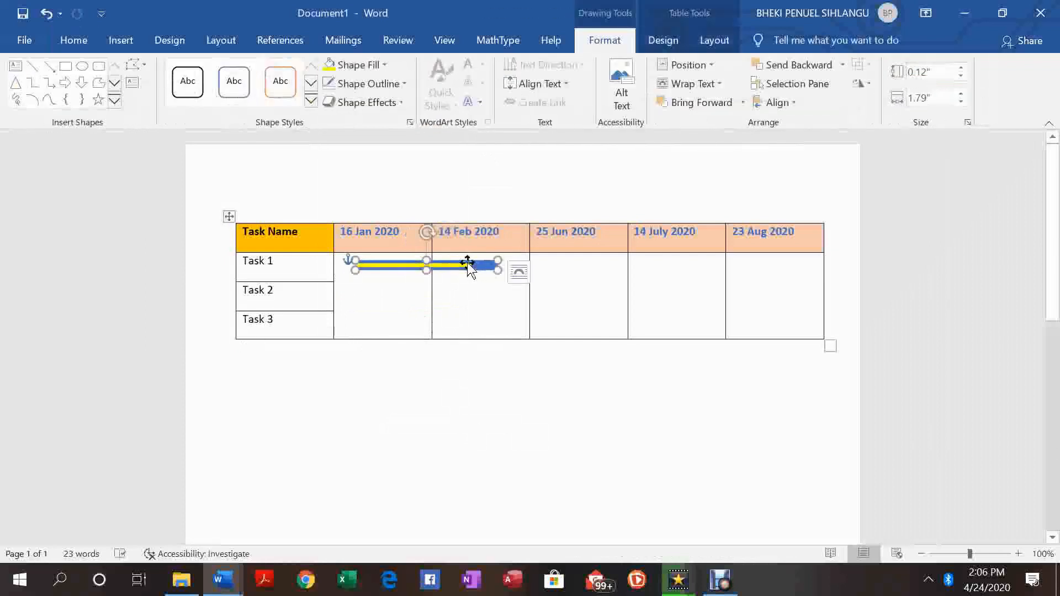
left_click_drag(498, 266, 473, 266)
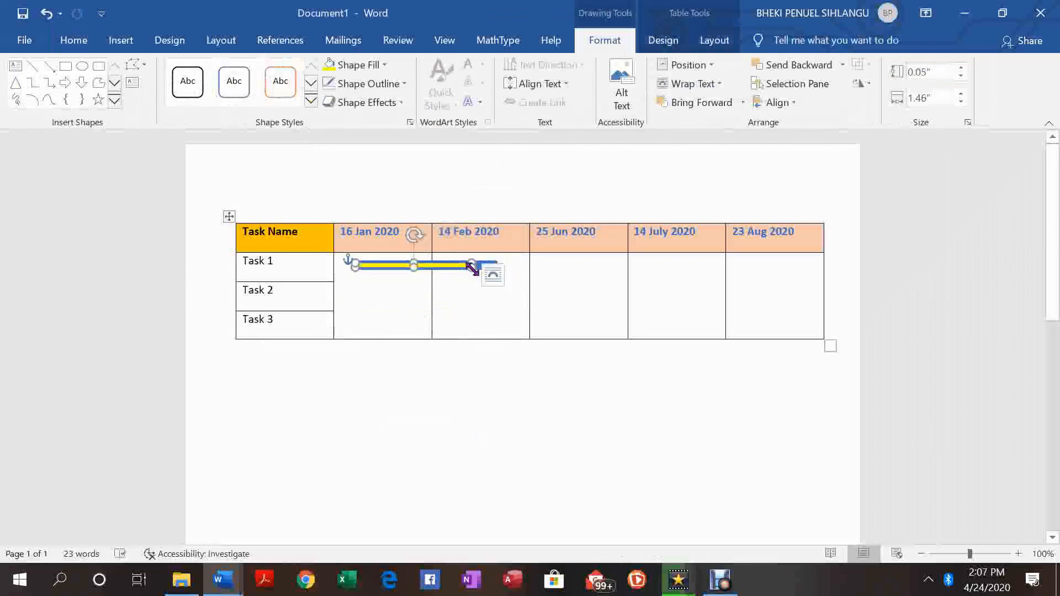
left_click_drag(472, 267, 494, 266)
left_click(502, 419)
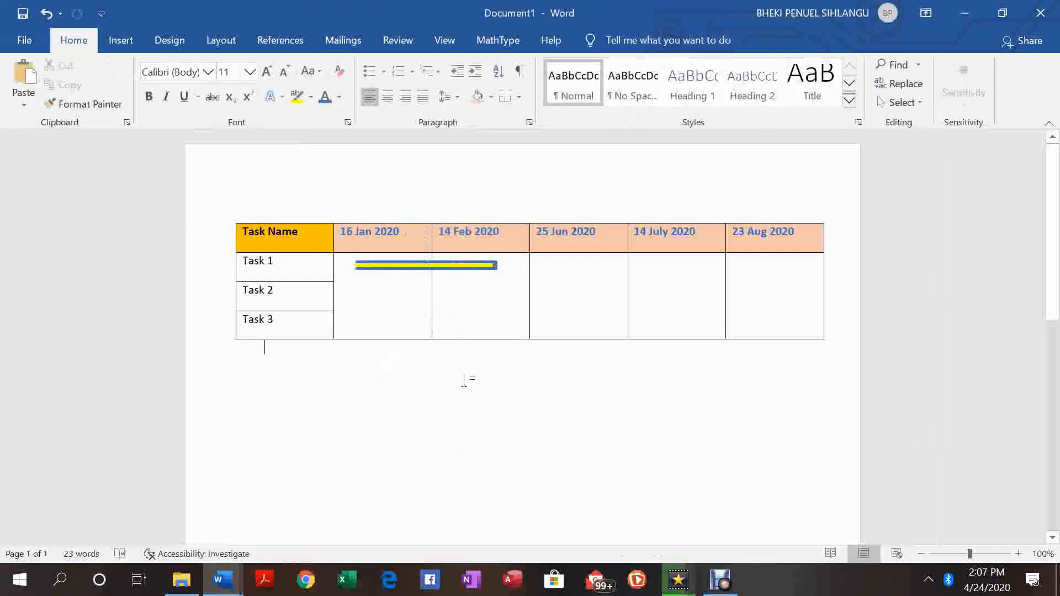
- Copy the blue Task 1 bar and place the duplicate in the Task 2 row across 14 Feb and 25 Jun 2020
left_click(495, 266)
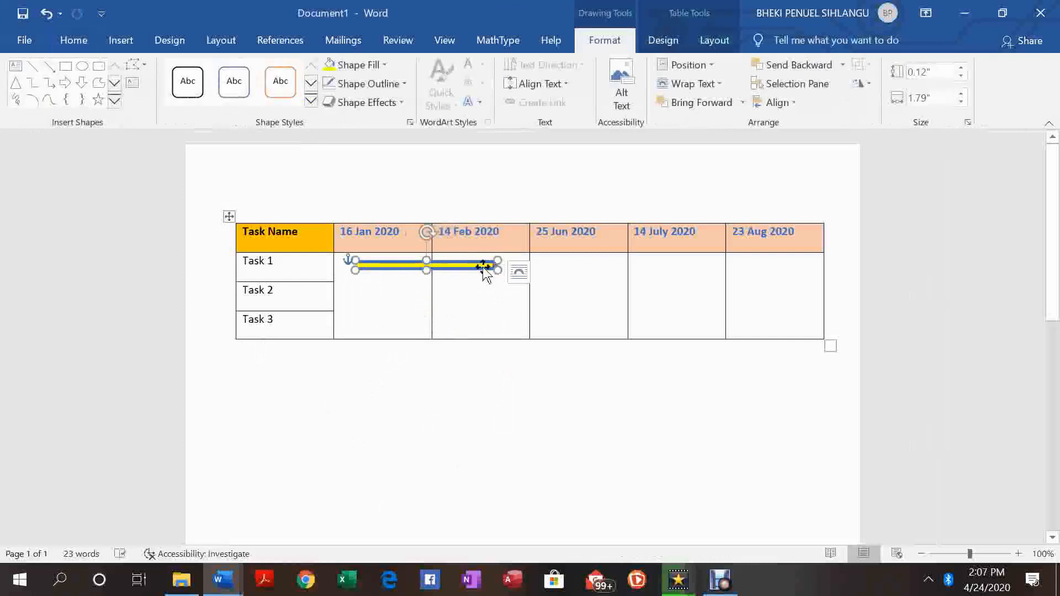
right_click(495, 270)
left_click(528, 255)
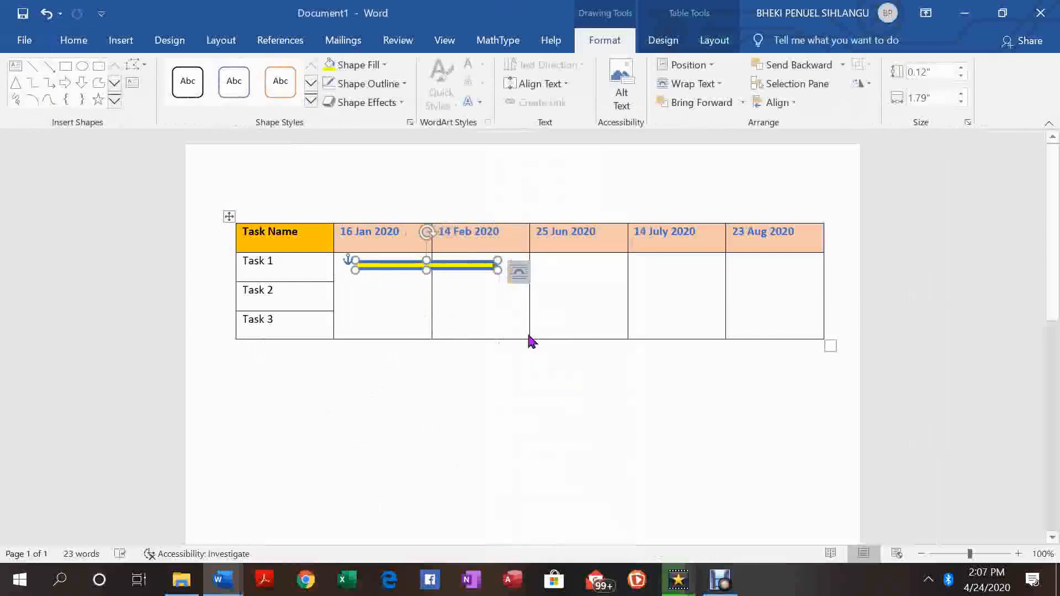
right_click(516, 429)
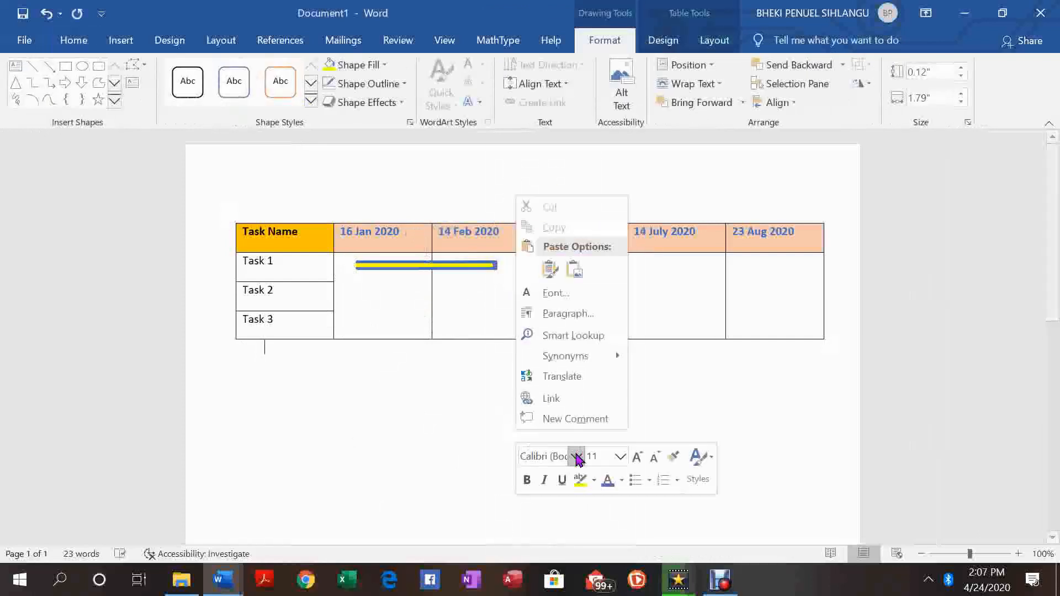
left_click(549, 270)
left_click_drag(399, 332, 566, 292)
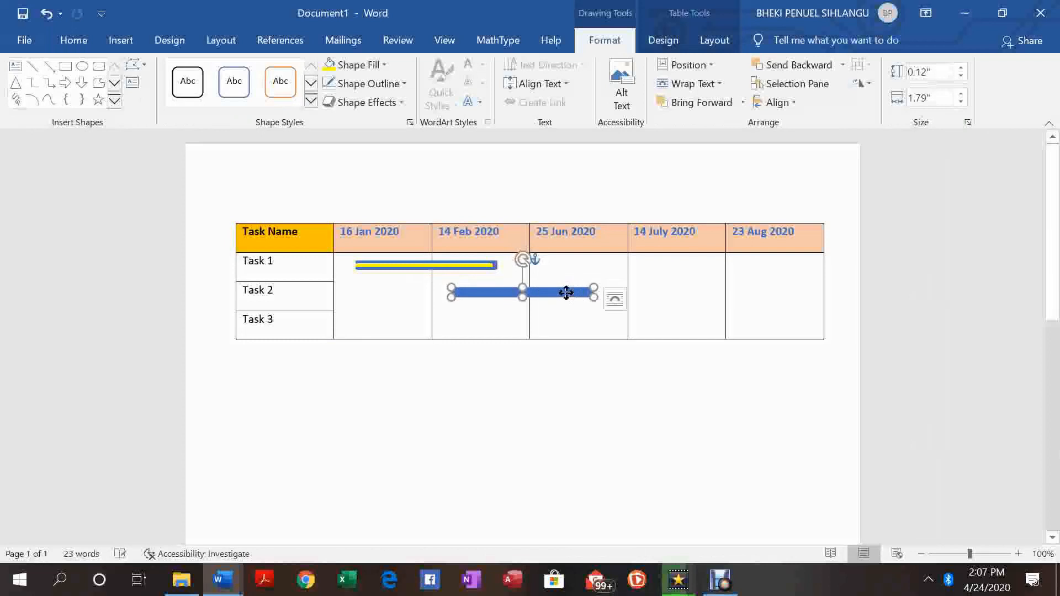
- Paste another blue bar and place it in the Task 3 row across 14 July and 23 Aug 2020
right_click(472, 403)
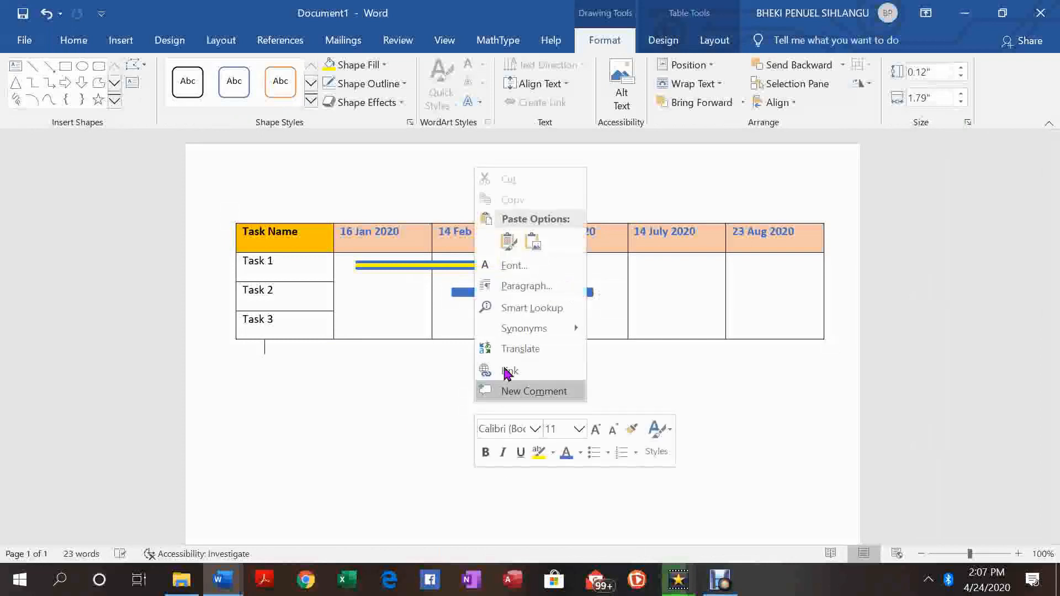
left_click(505, 239)
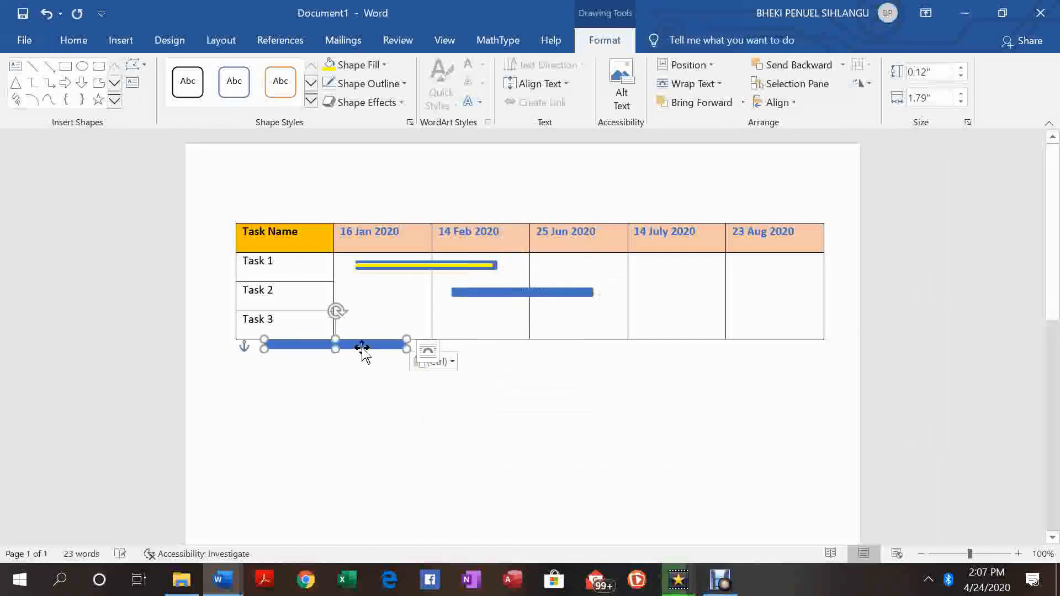
left_click_drag(363, 347, 756, 321)
left_click(558, 457)
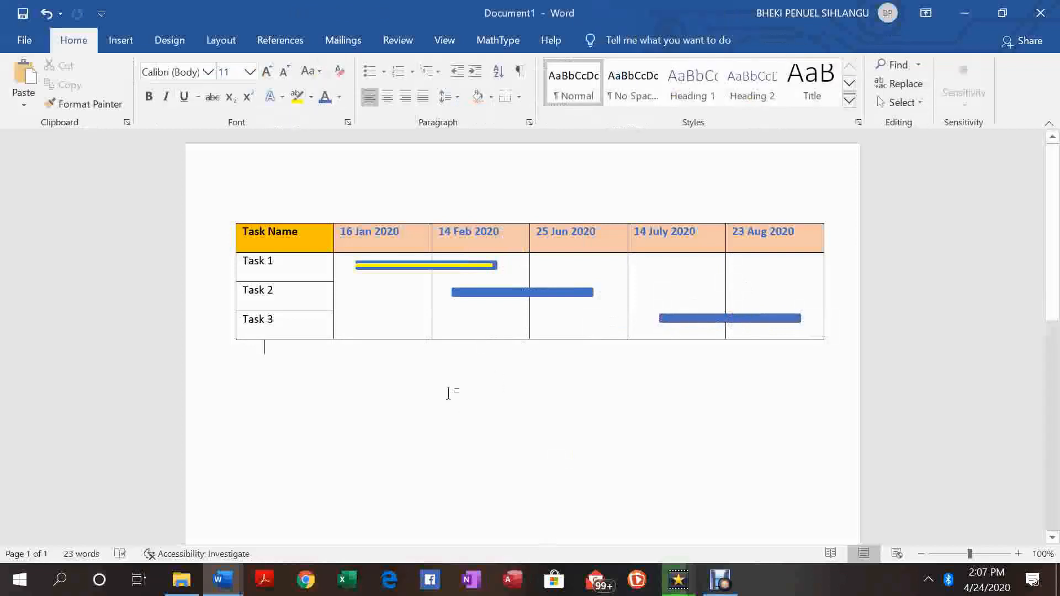
left_click(443, 266)
right_click(452, 266)
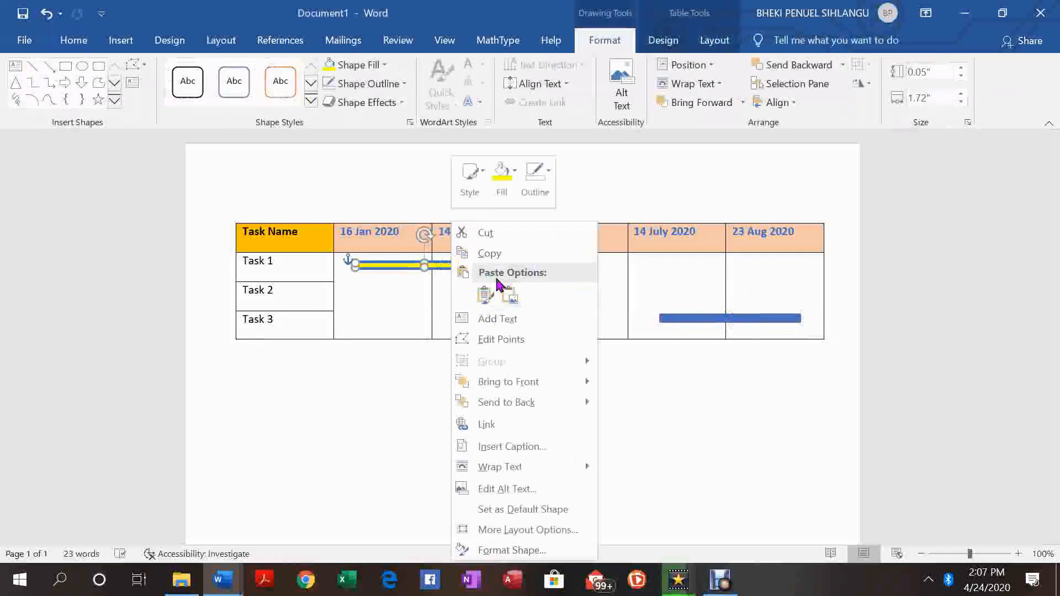
left_click(486, 294)
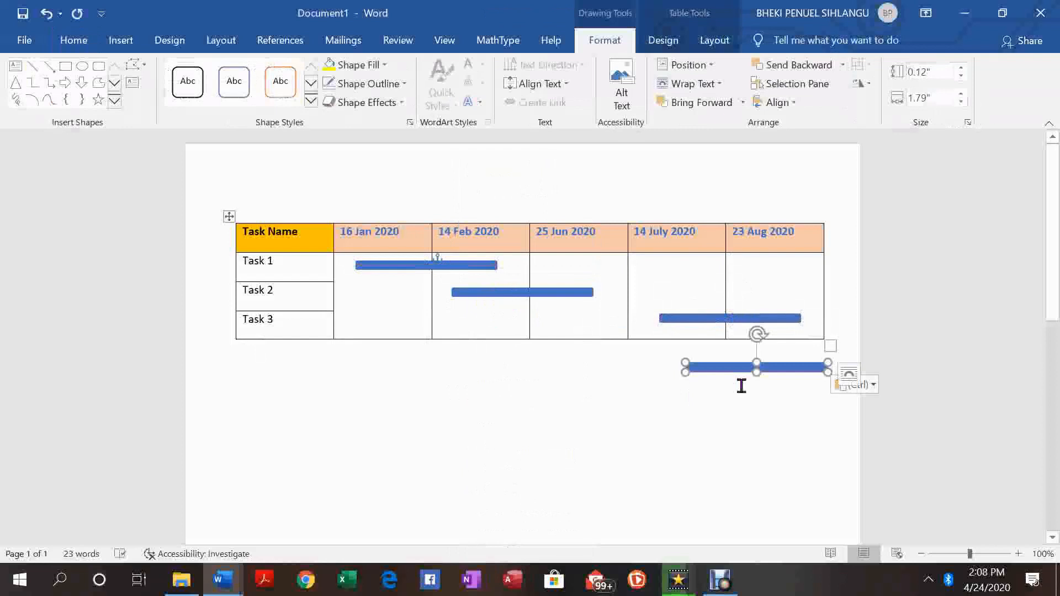
double_click(47, 14)
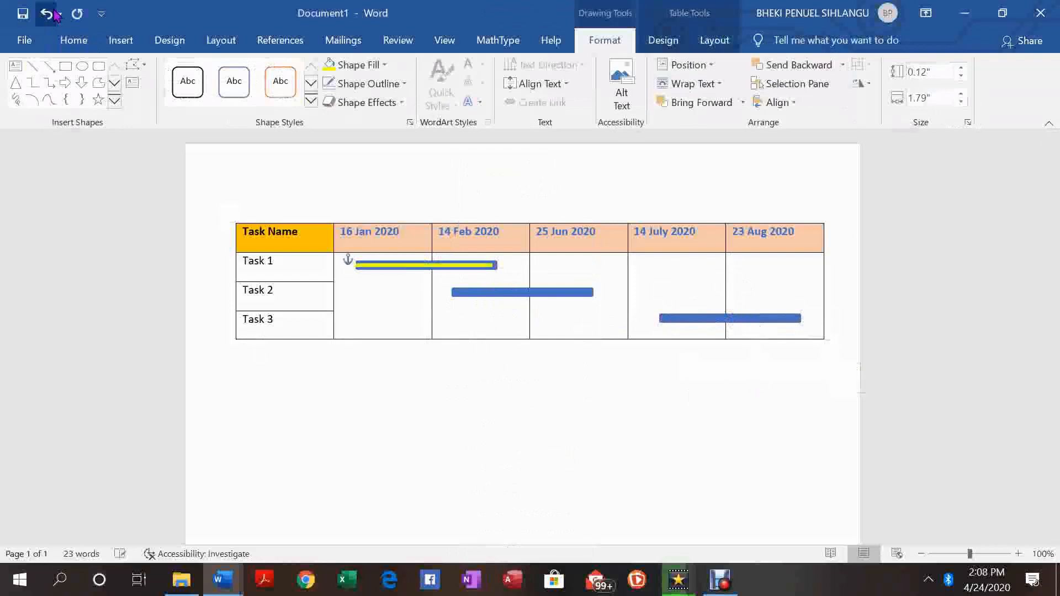
- Duplicate the yellow Task 1 bar and place the copy in the empty area below the table
right_click(454, 267)
left_click(470, 252)
left_click(426, 442)
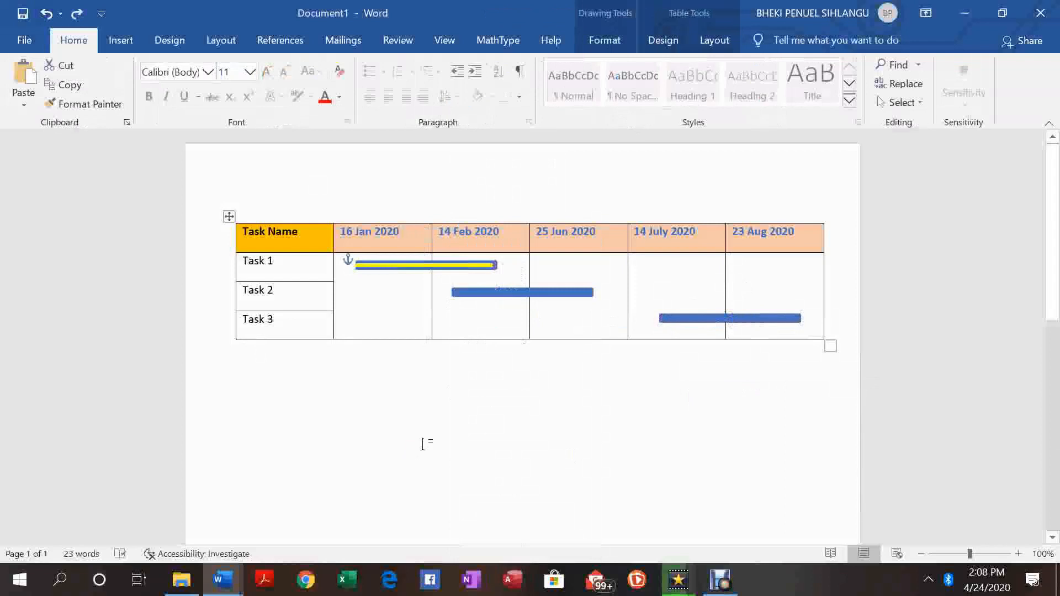
right_click(426, 444)
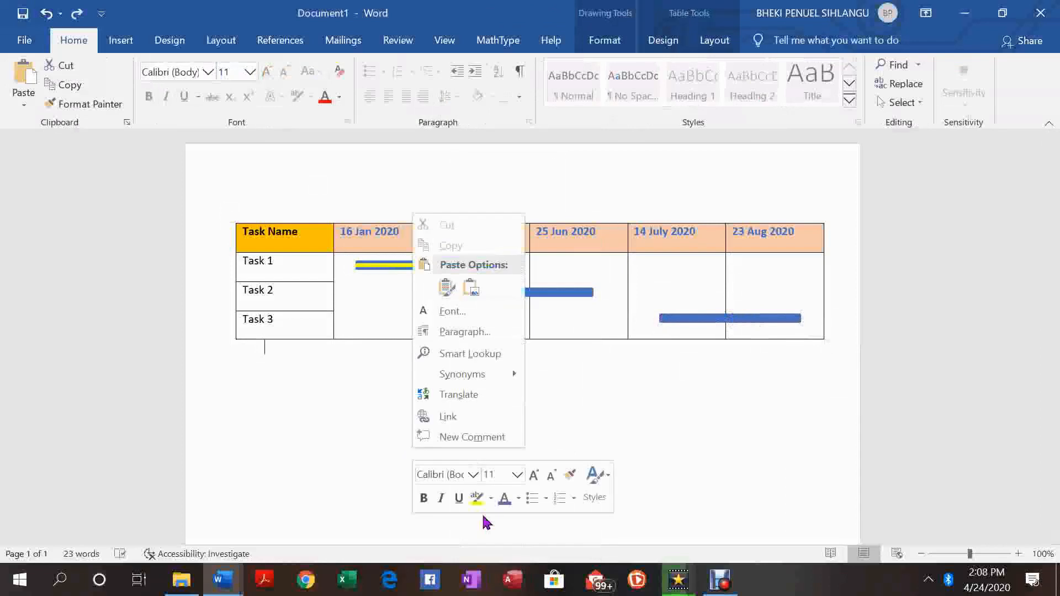
left_click(446, 288)
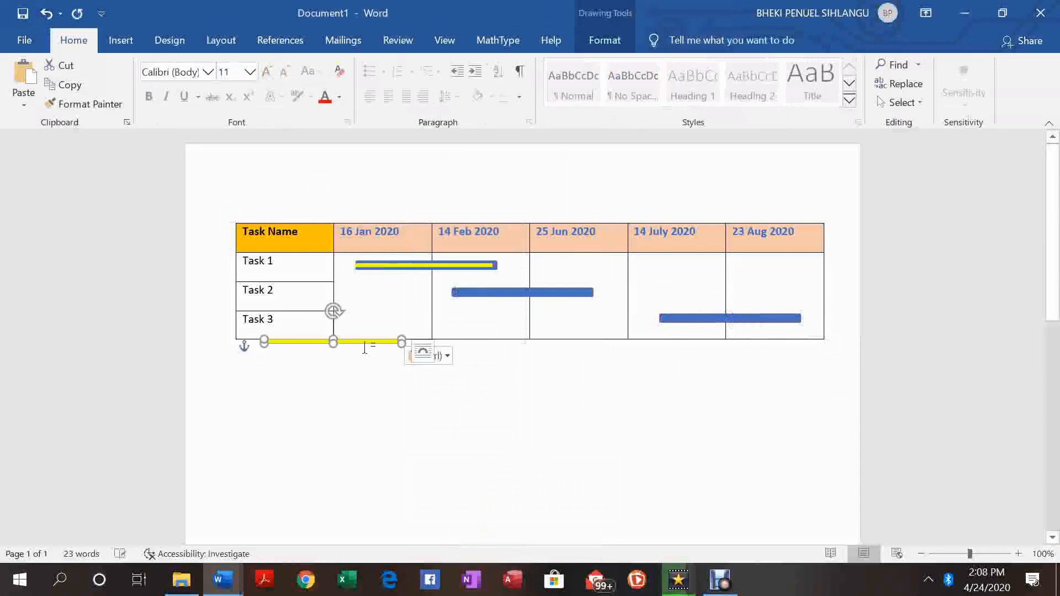
left_click_drag(360, 341, 450, 394)
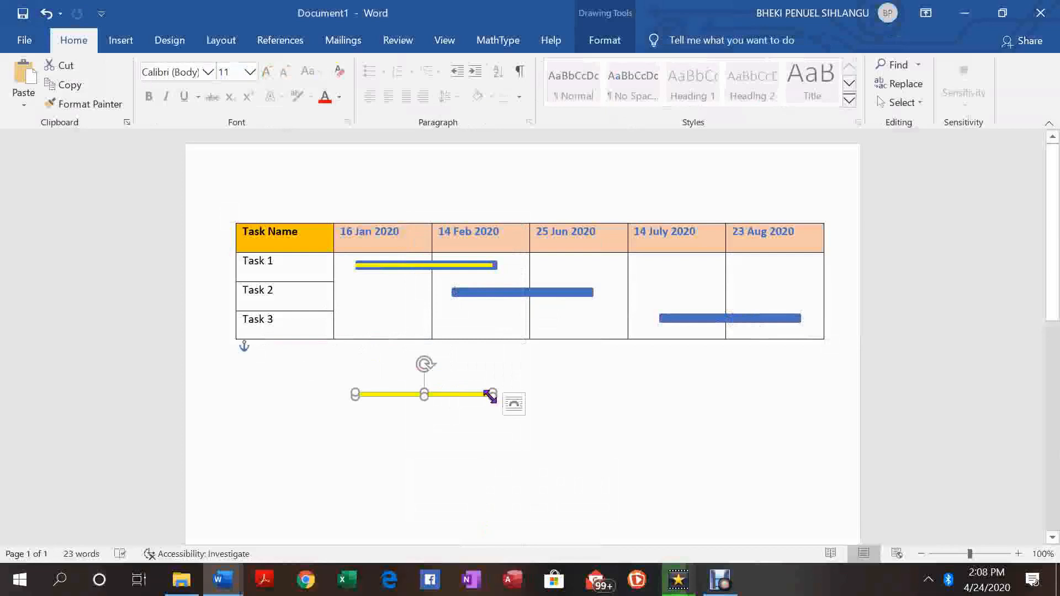
- Shorten the yellow copy and place it inside the blue Task 2 bar, from 14 Feb to just past the start of 25 Jun 2020
left_click_drag(462, 402, 544, 295)
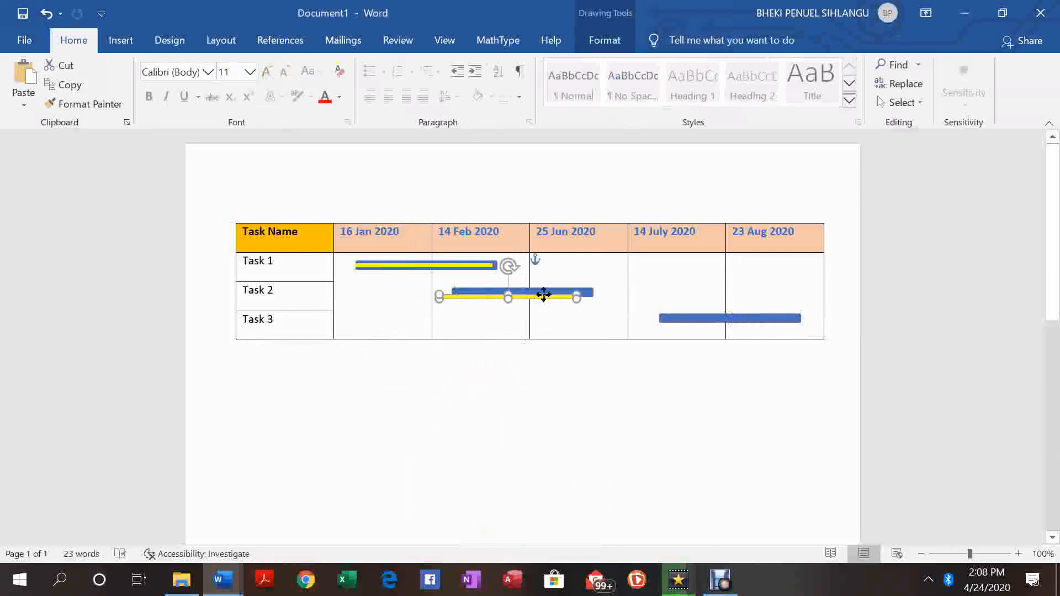
key("ctrl+z")
left_click_drag(551, 405, 521, 289)
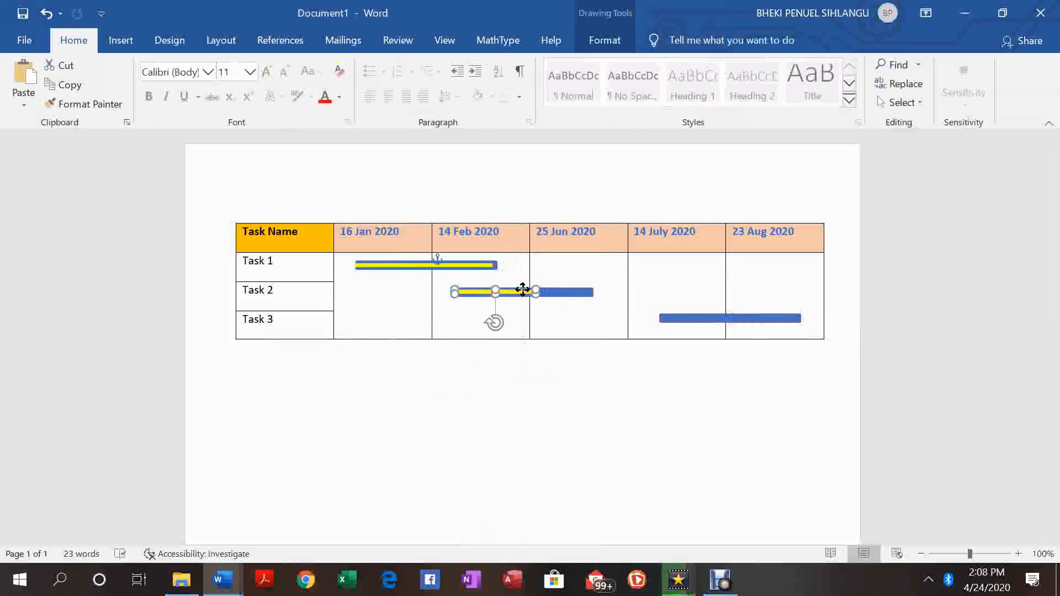
- Nudge the yellow Task 2 progress bar so its start lines up with the start of the blue Task 2 bar
left_click(522, 386)
left_click(511, 294)
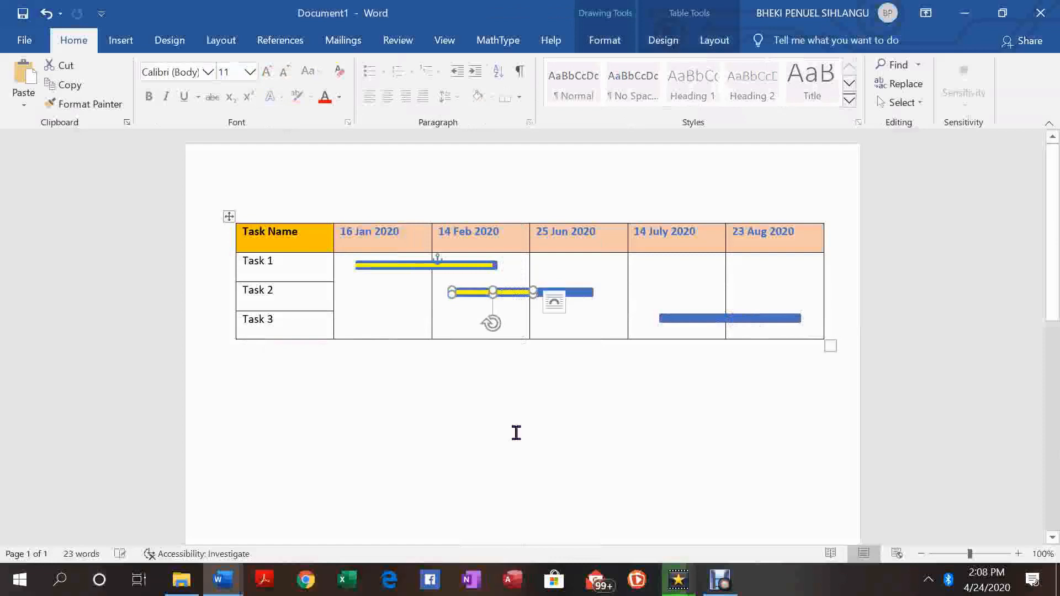
left_click(505, 359)
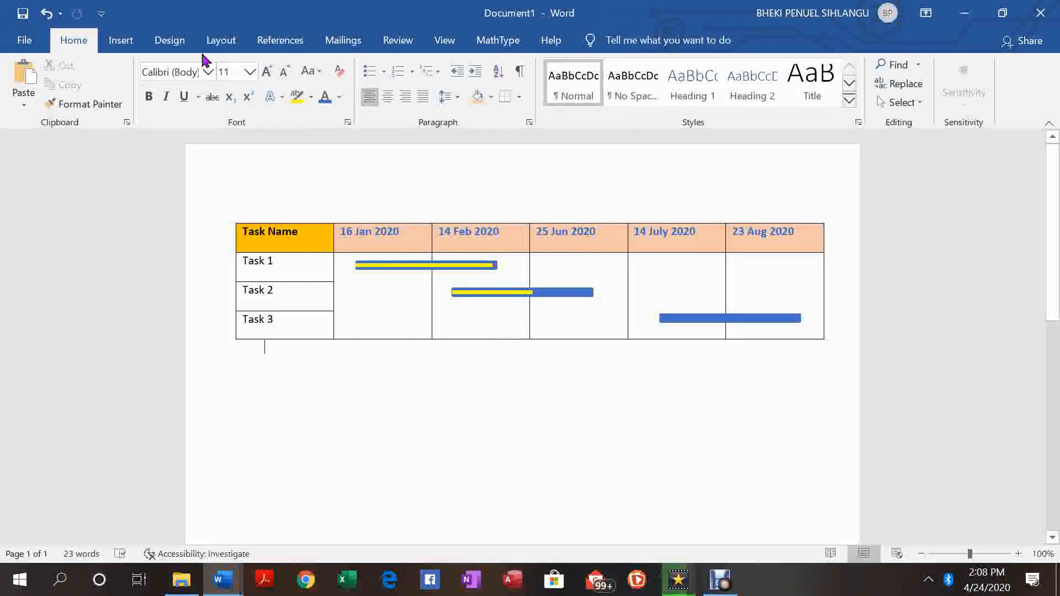
- Draw a downward line arrow about 1.44" tall from the Task 1 row in the 14 Feb 2020 column to below the table
left_click(128, 49)
left_click(199, 105)
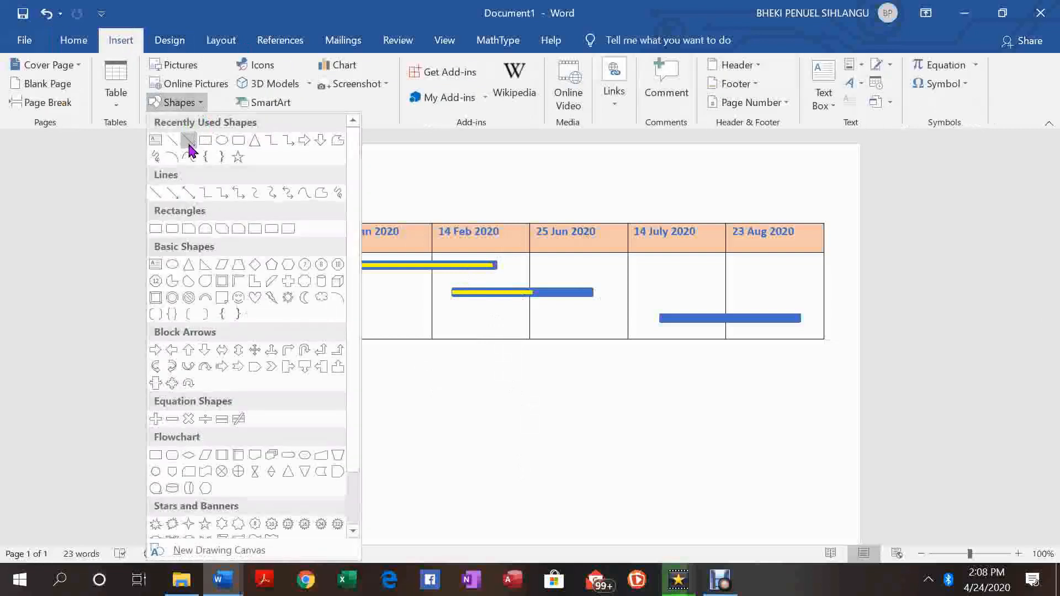
left_click(189, 145)
left_click_drag(485, 275, 488, 336)
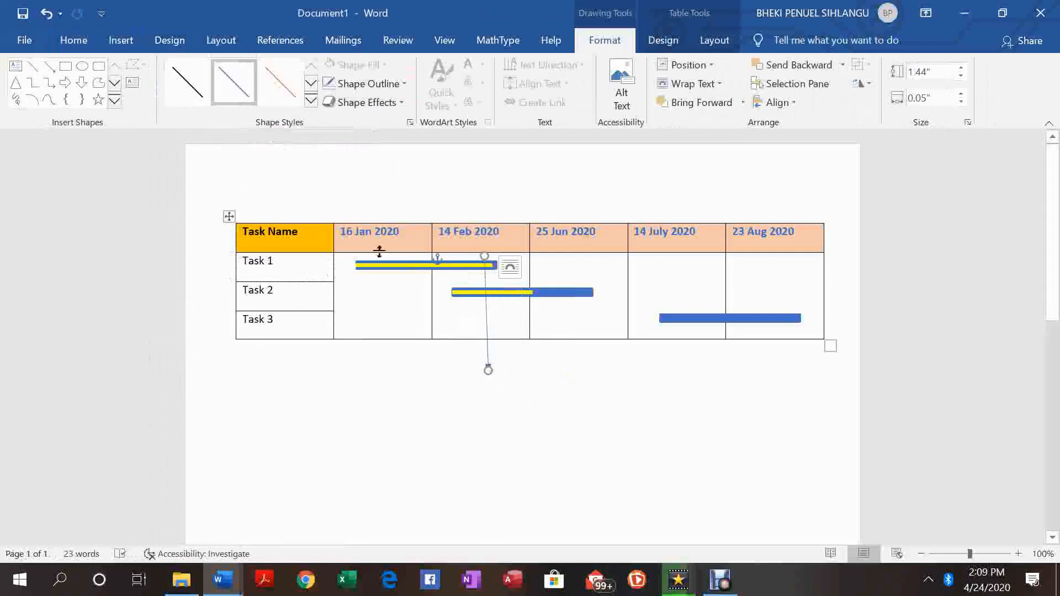
- Set the outline colour of the downward arrow to standard red and deselect it
left_click(406, 85)
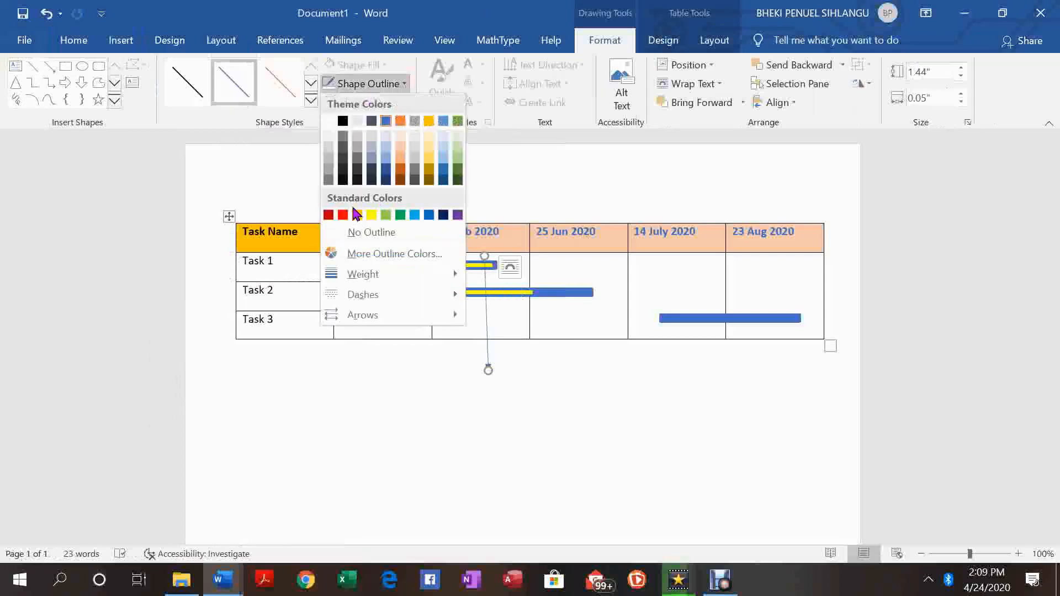
left_click(343, 215)
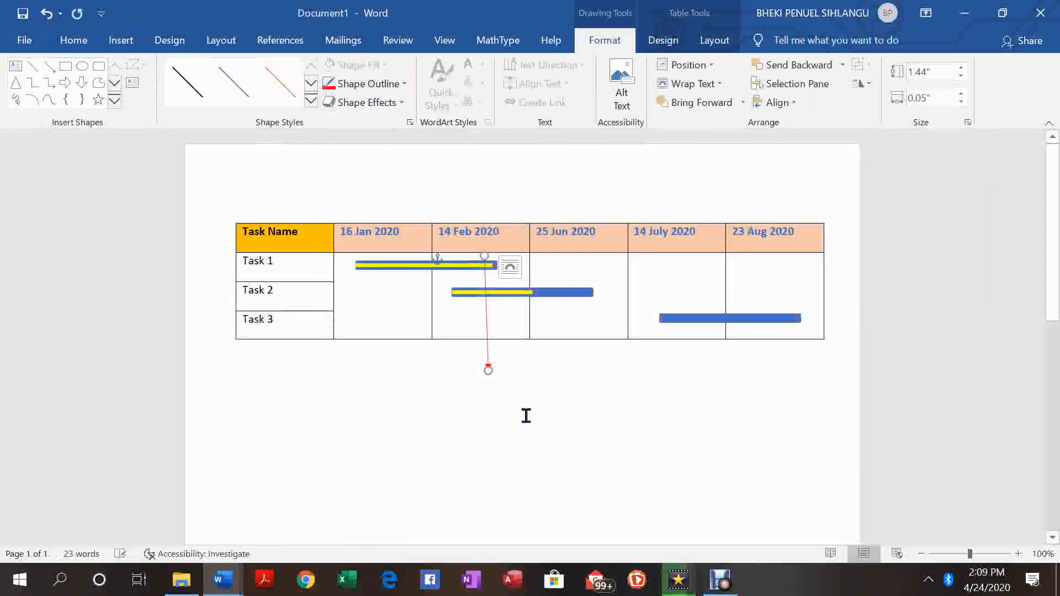
left_click(526, 416)
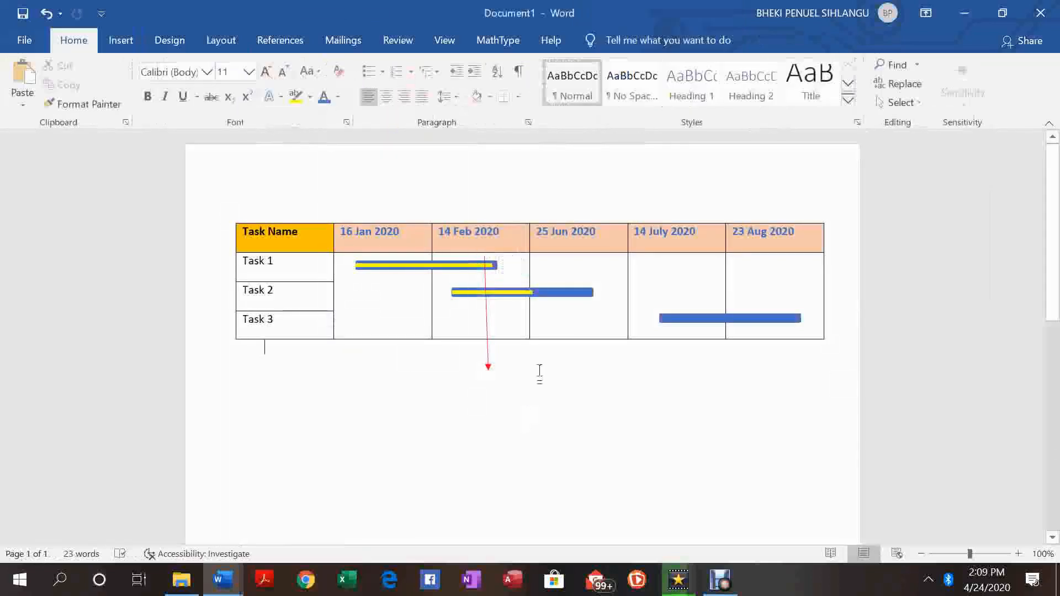
- Draw a rectangle about 1" wide and 0.35" high in the empty area below the red arrow
left_click(125, 44)
left_click(200, 109)
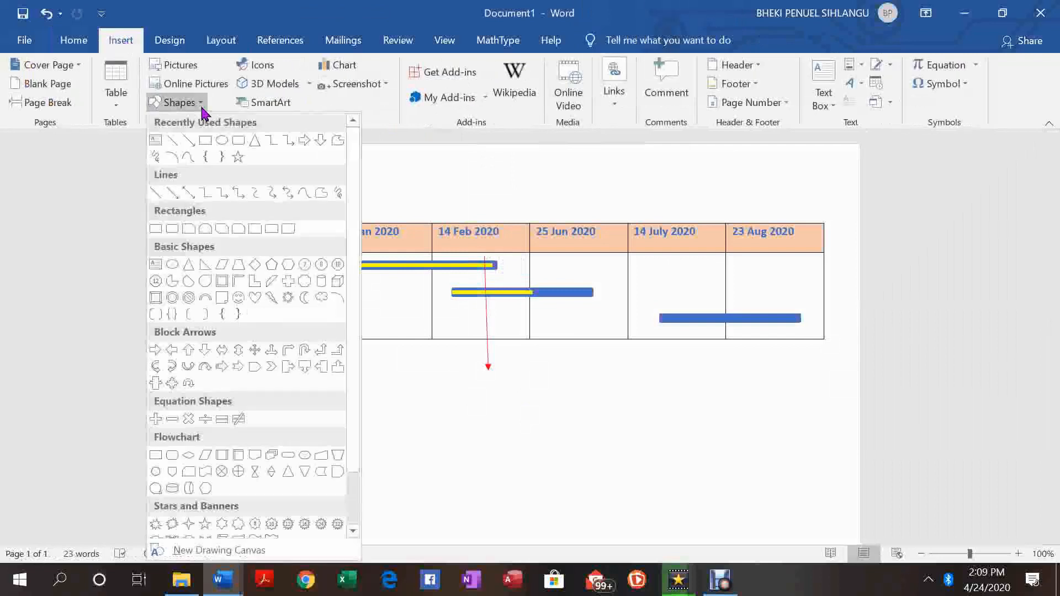
left_click(208, 147)
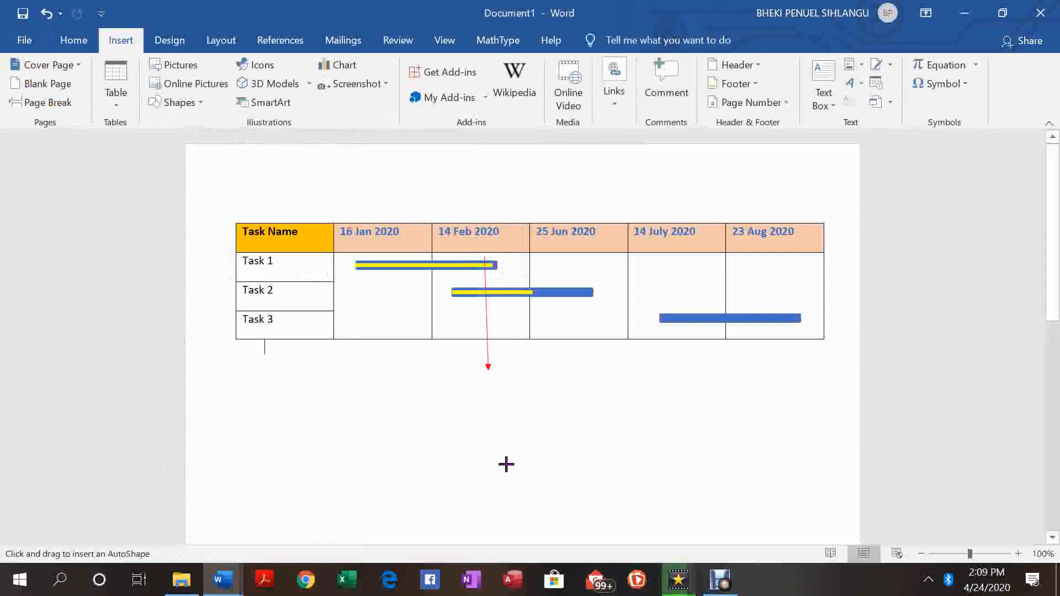
left_click(488, 436)
left_click_drag(528, 516, 528, 464)
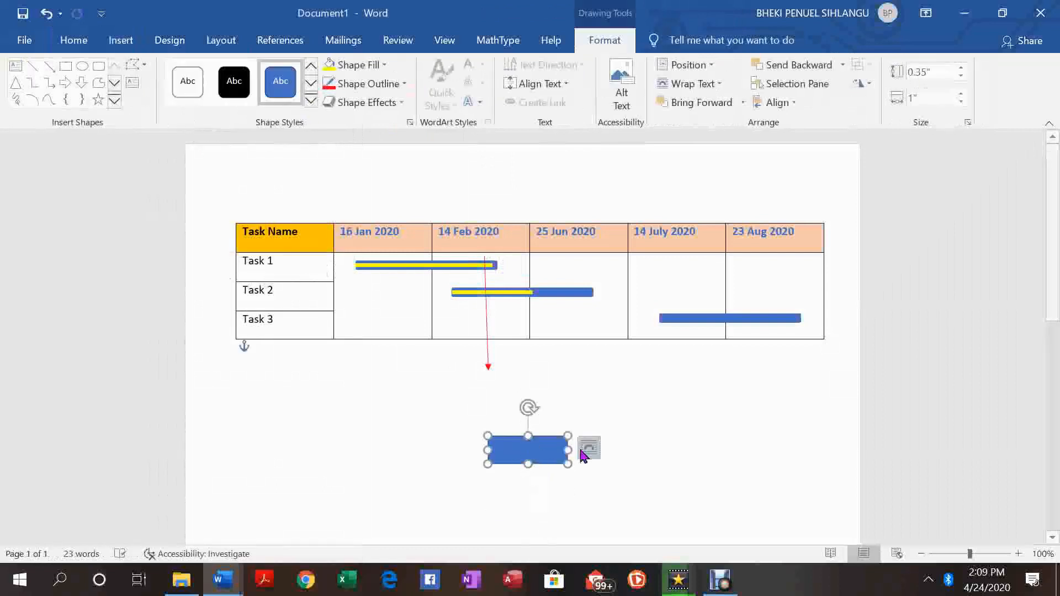
- Add the text "Current day" to the rectangle and move it directly under the red arrow's tip
right_click(542, 446)
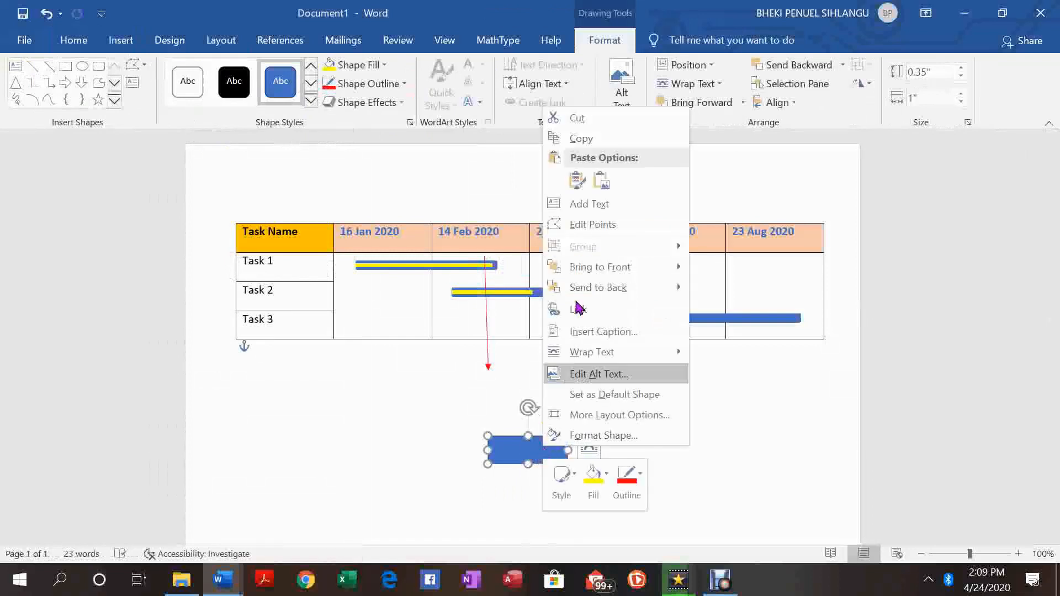
left_click(578, 210)
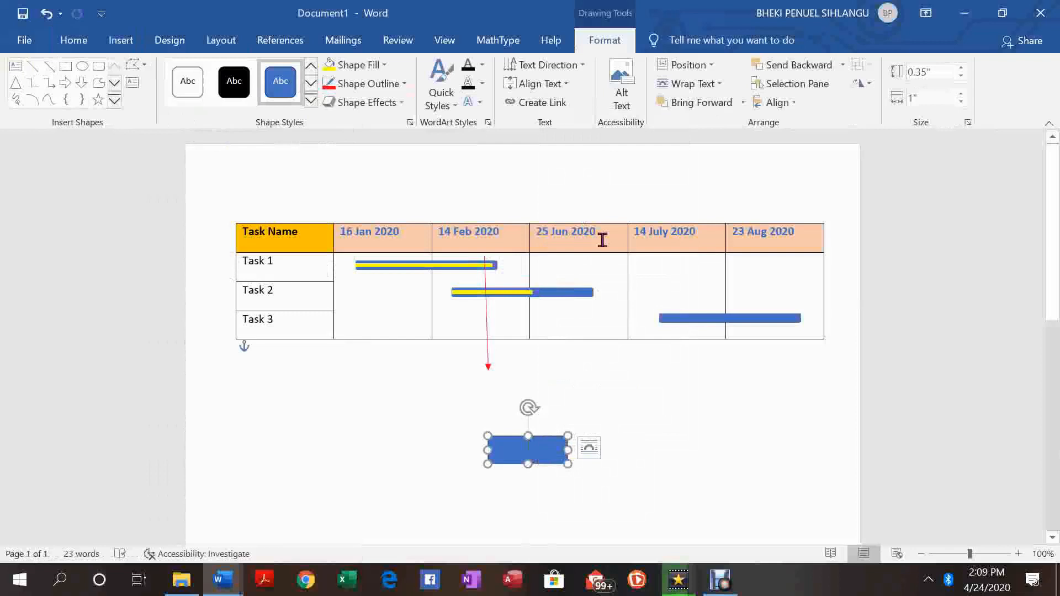
type("Current")
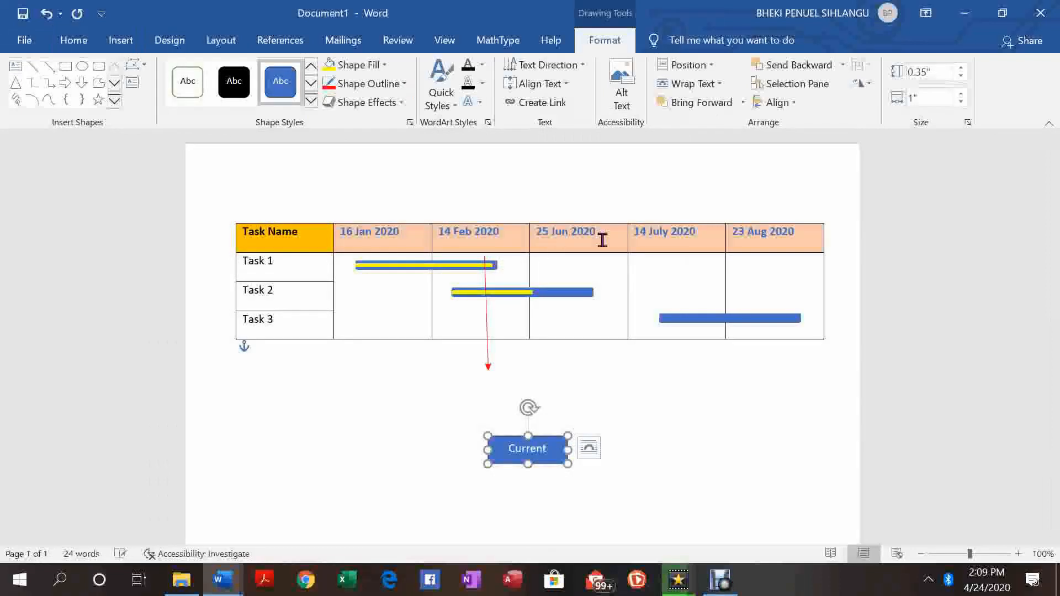
type(" day")
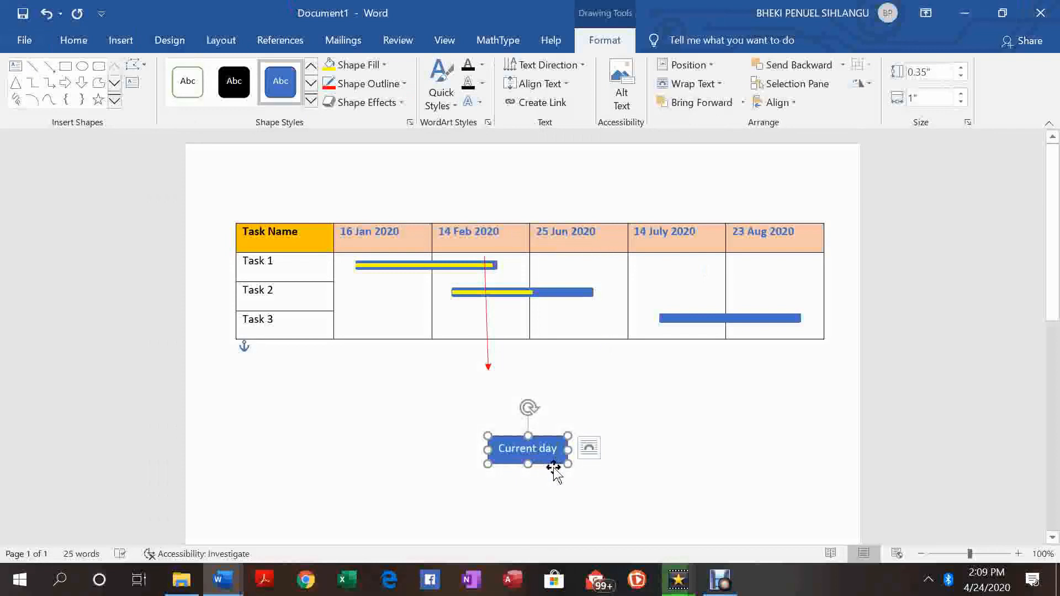
left_click_drag(551, 466, 517, 402)
left_click(615, 407)
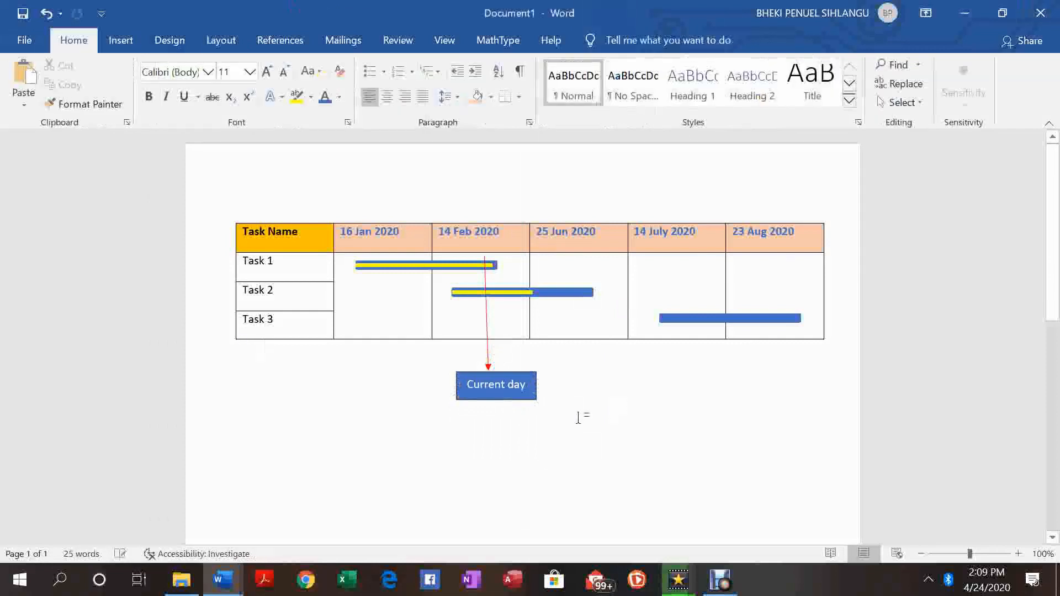
- Remove the outline from the "Current day" rectangle and deselect it
left_click(516, 391)
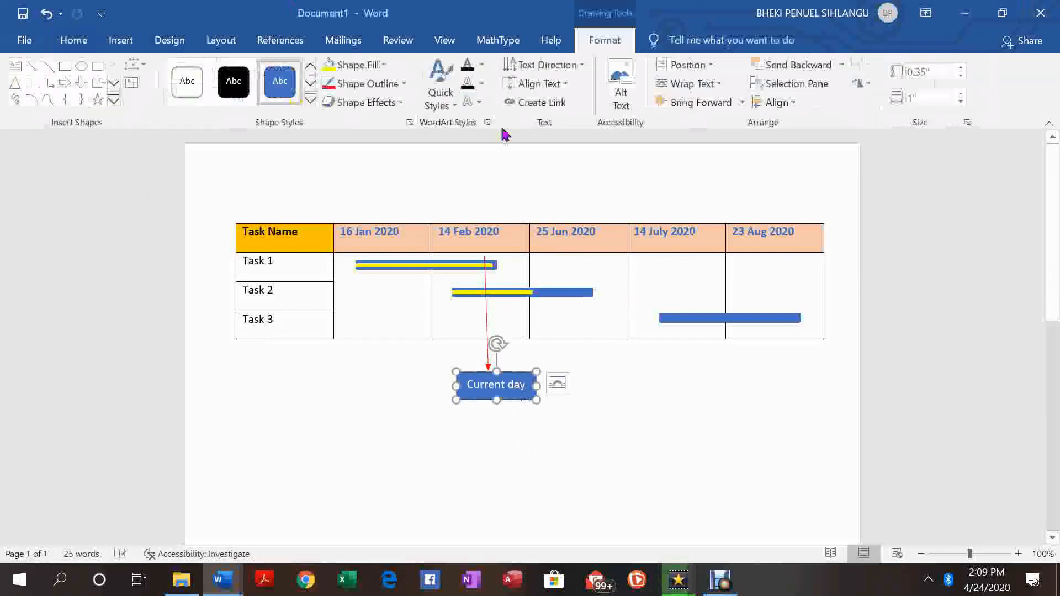
left_click(405, 85)
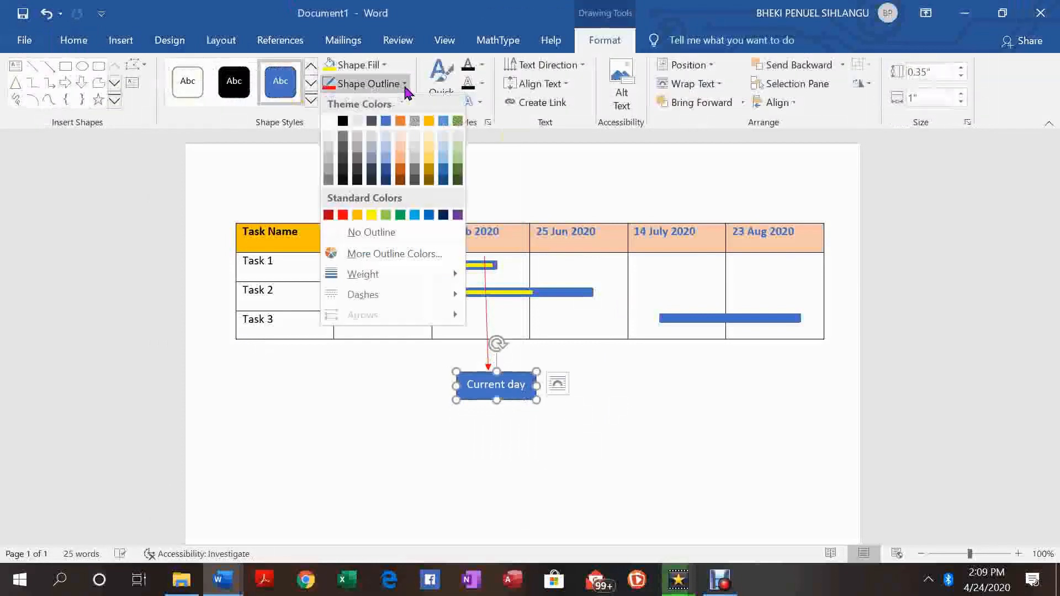
left_click(353, 232)
left_click(724, 456)
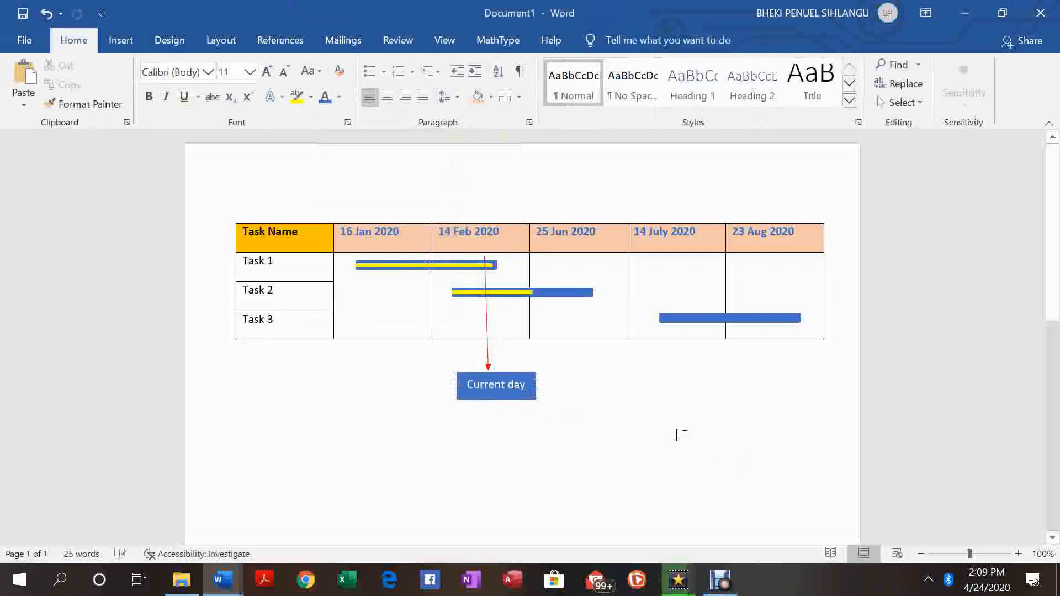